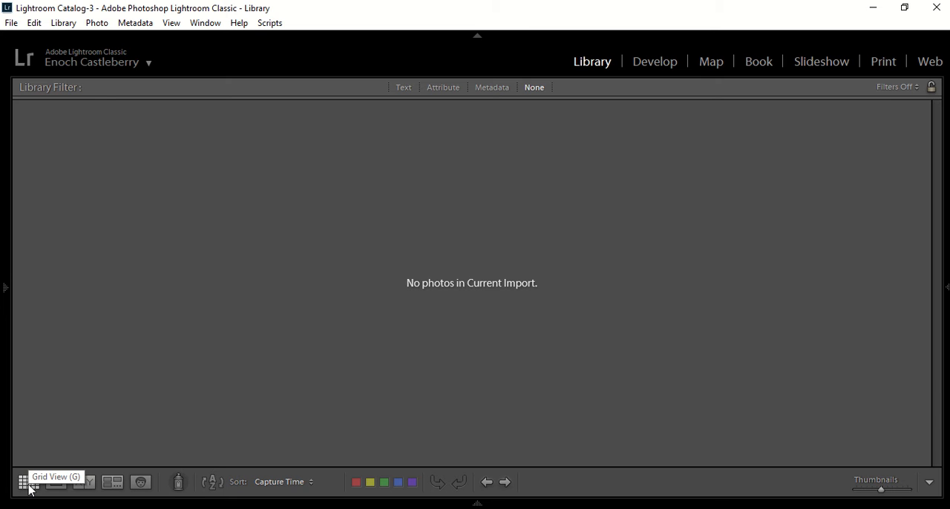
Step: Open the cyclist photo from the Amsterdam folder in the Develop module and reset its existing edits
click(4, 300)
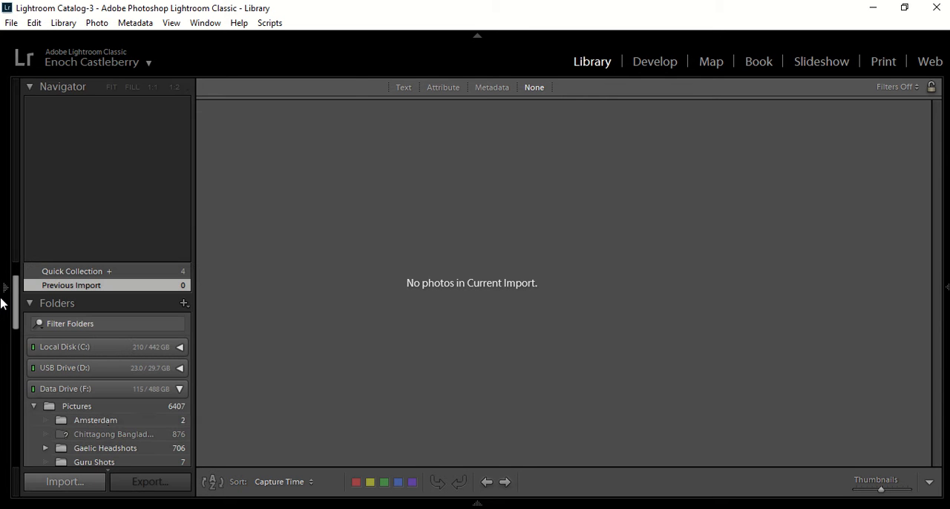
click(104, 421)
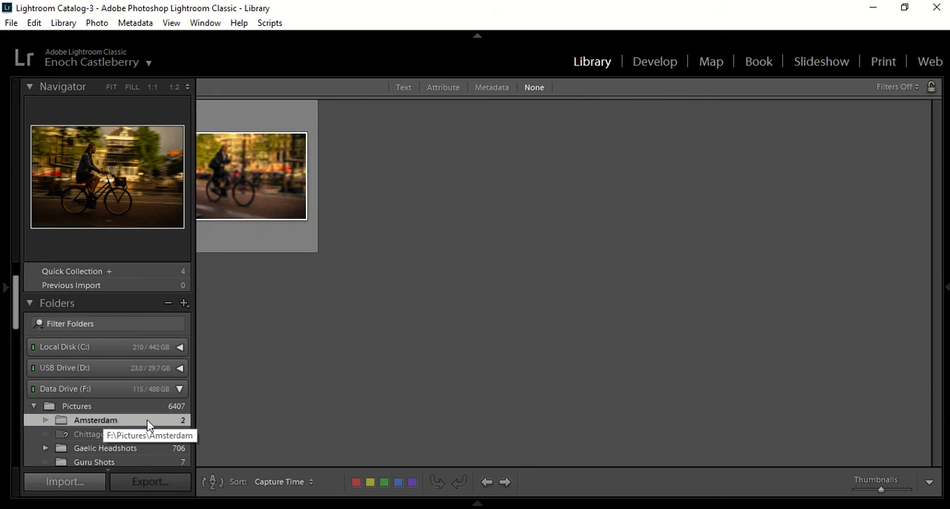
double_click(79, 190)
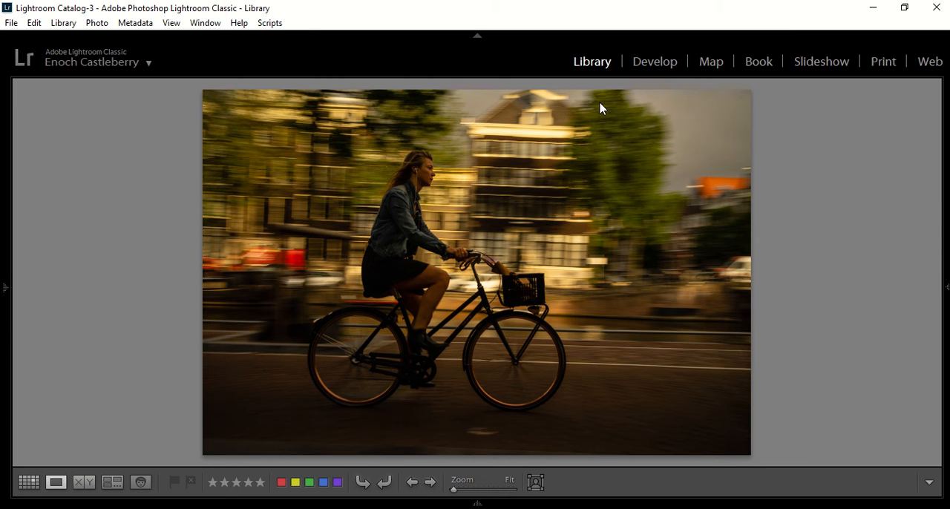
click(654, 64)
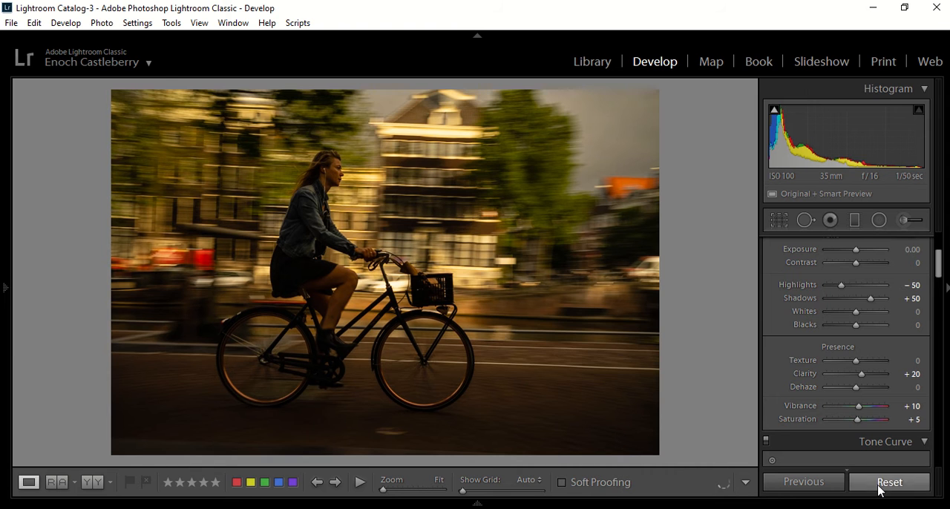
click(879, 487)
Step: Lower the photo's Highlights to -52 and raise its Shadows to +60
scroll(825, 327, up, 2)
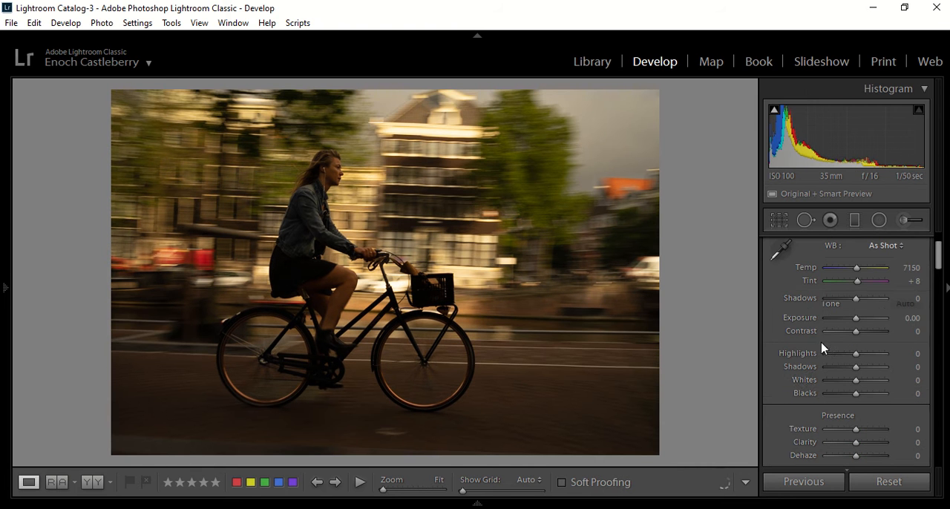
scroll(854, 413, up, 1)
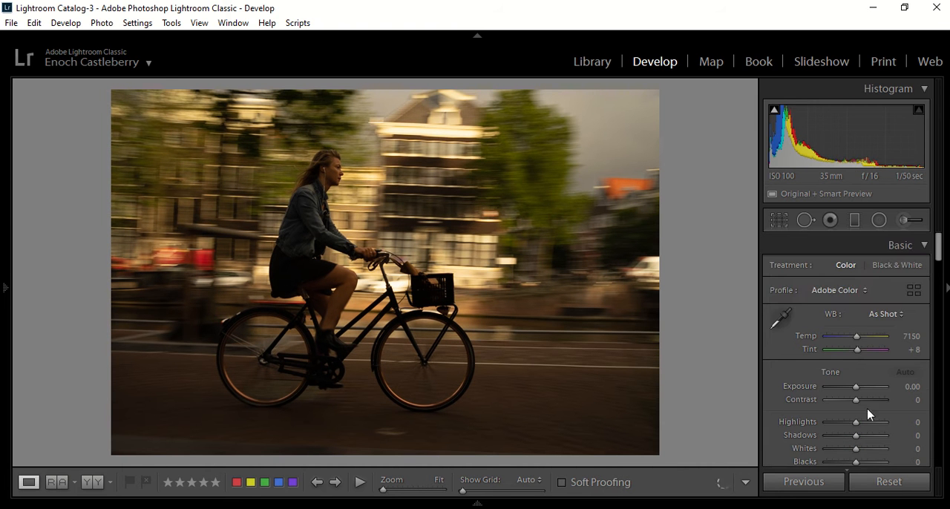
scroll(853, 393, down, 2)
scroll(846, 312, up, 1)
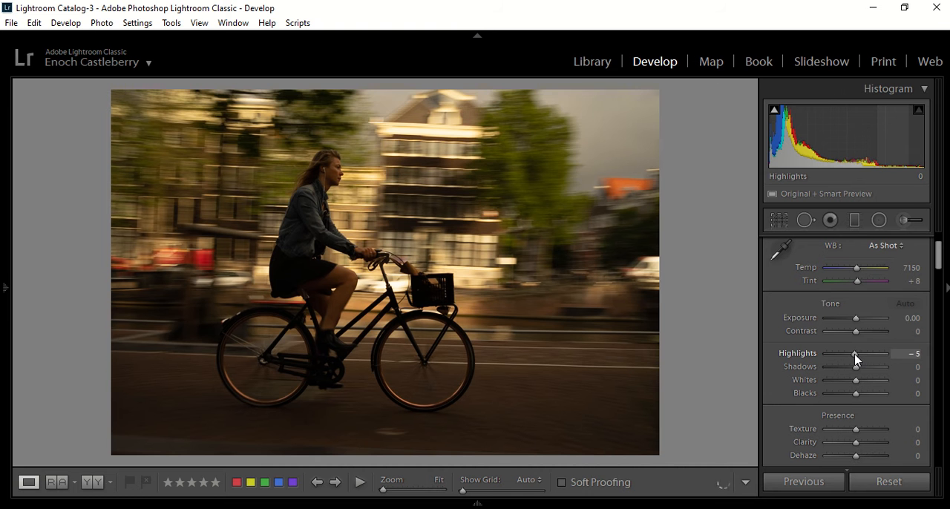
scroll(855, 359, up, 3)
scroll(856, 359, down, 8)
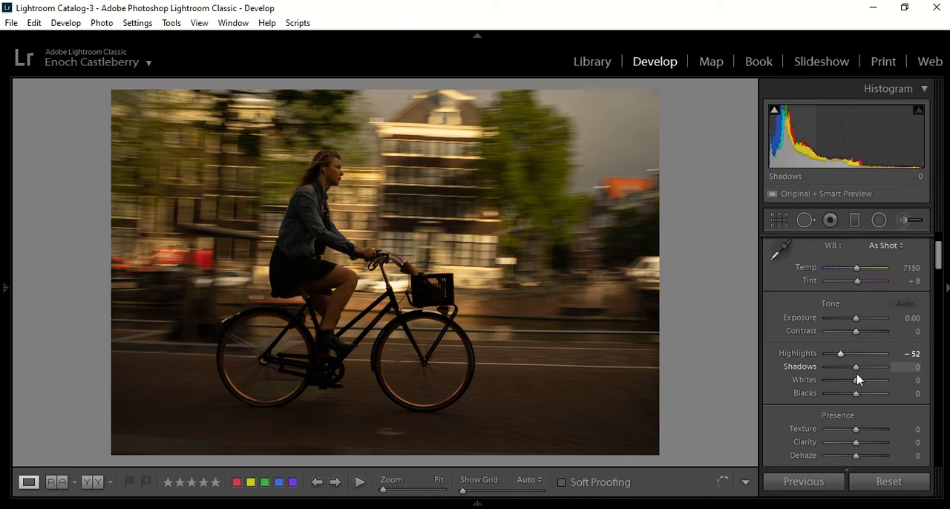
scroll(857, 372, up, 12)
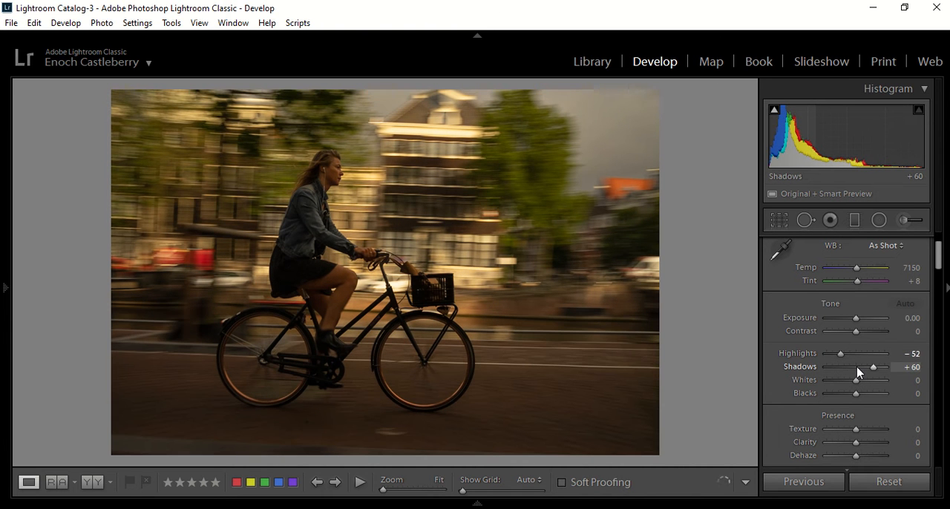
Step: Set Clarity to +15, Vibrance to +10 and Saturation to +5
scroll(854, 408, down, 3)
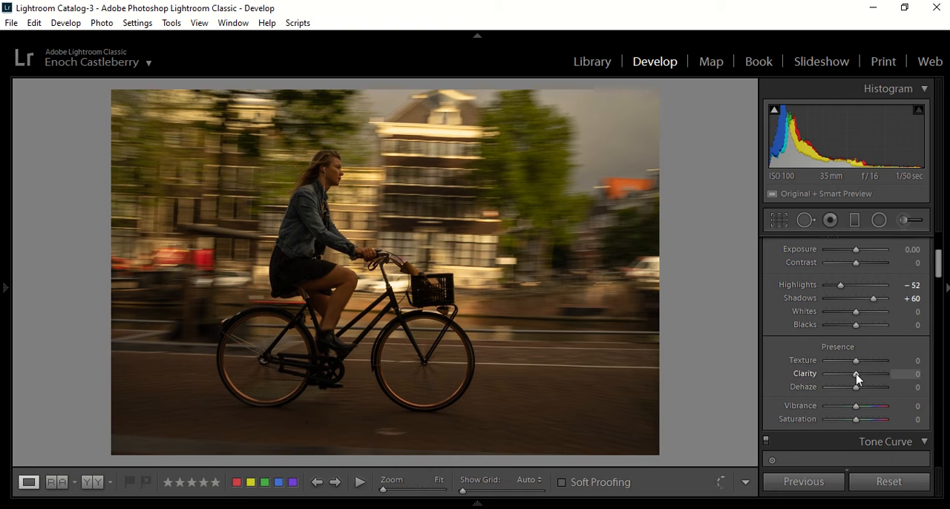
scroll(857, 374, up, 3)
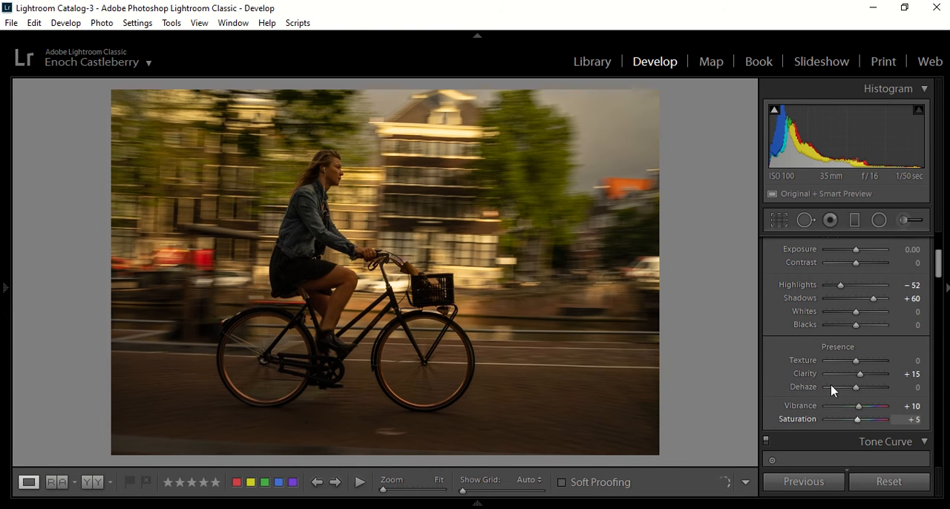
scroll(831, 386, down, 10)
scroll(845, 324, up, 2)
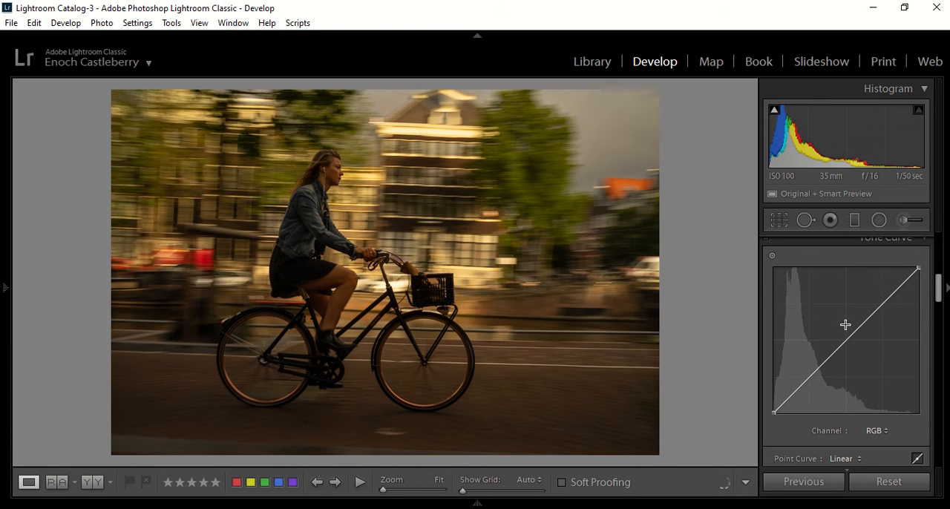
Step: Apply the Medium Contrast point curve to the photo's RGB tone curve
scroll(848, 326, up, 2)
scroll(861, 342, down, 3)
click(874, 362)
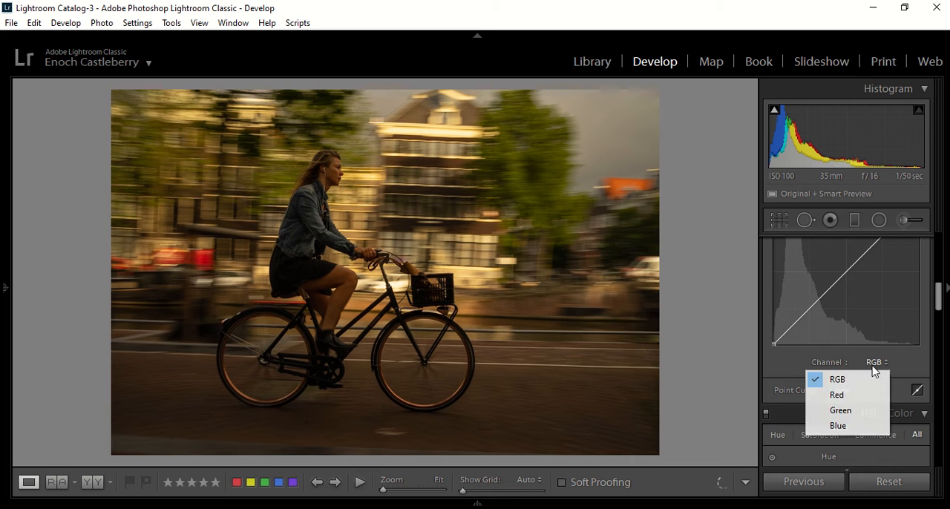
click(801, 370)
click(830, 389)
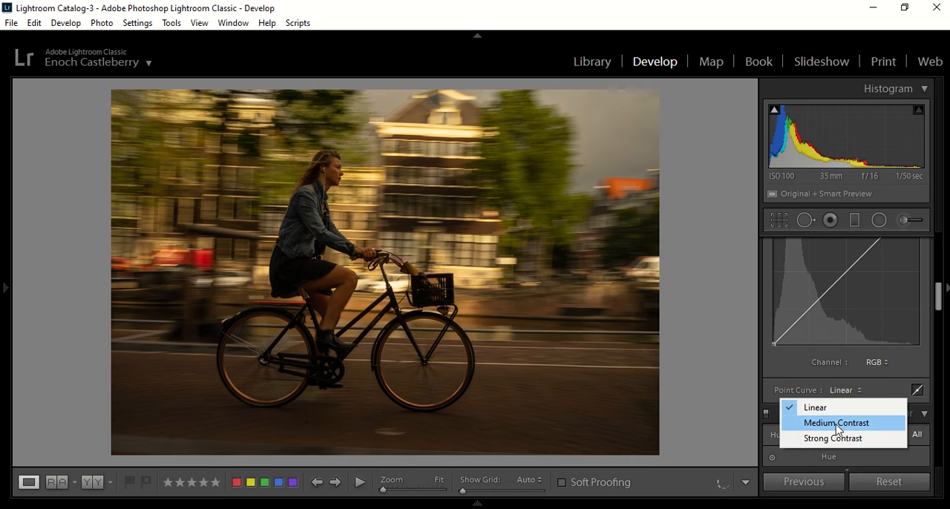
click(838, 425)
Step: Remove chromatic aberration and enable lens profile corrections for the photo
scroll(817, 368, down, 8)
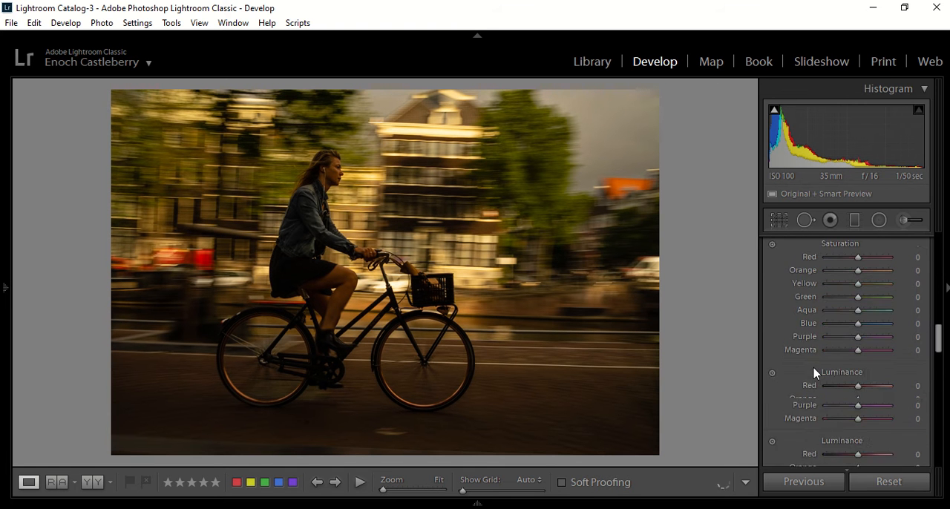
scroll(831, 362, down, 8)
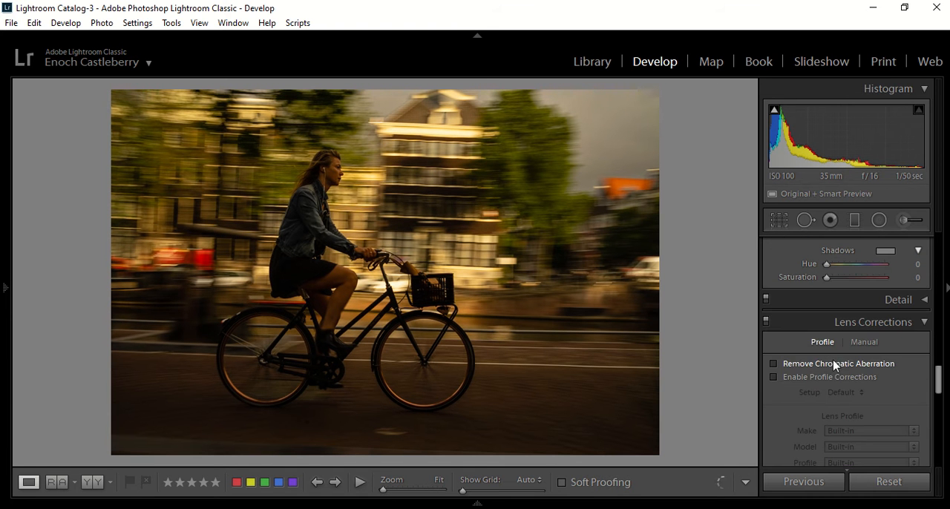
scroll(836, 354, down, 2)
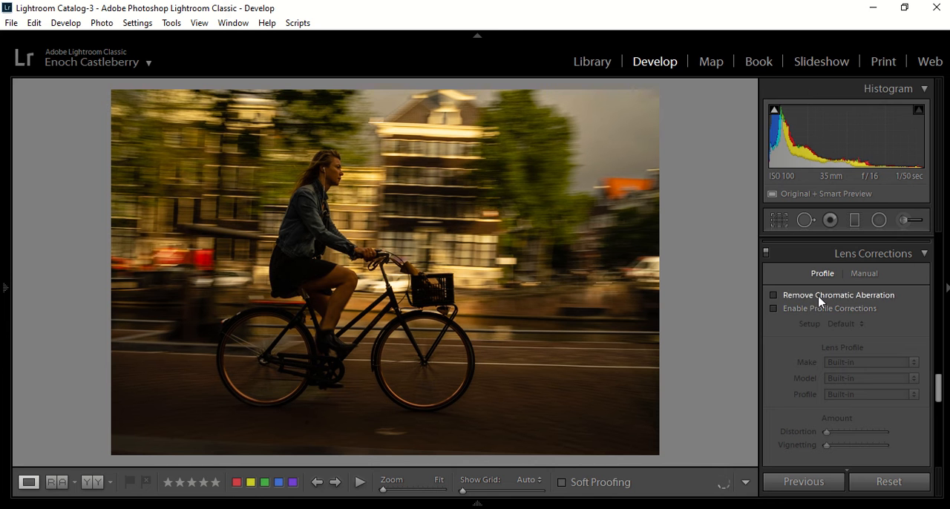
click(773, 295)
click(773, 309)
Step: Add a post-crop vignette with Amount -15, Midpoint 25 and Feather 100
scroll(778, 332, down, 6)
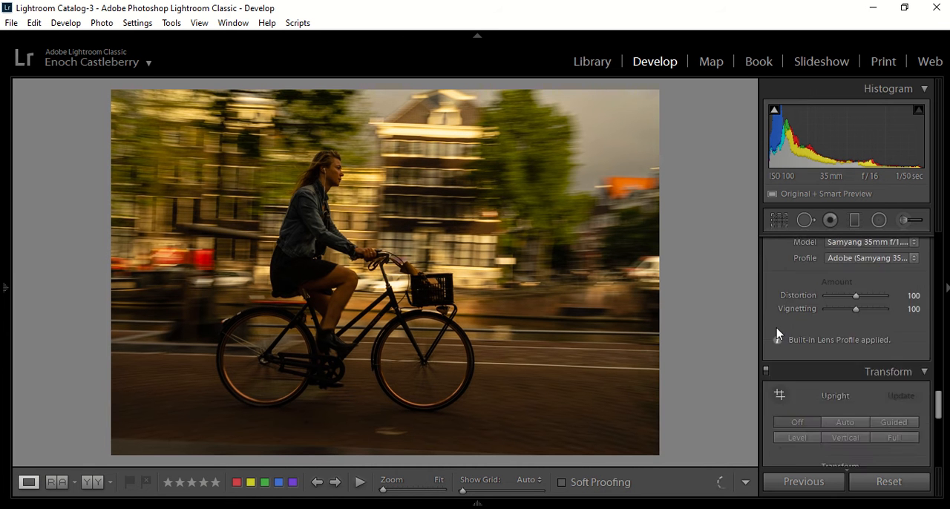
scroll(799, 331, down, 2)
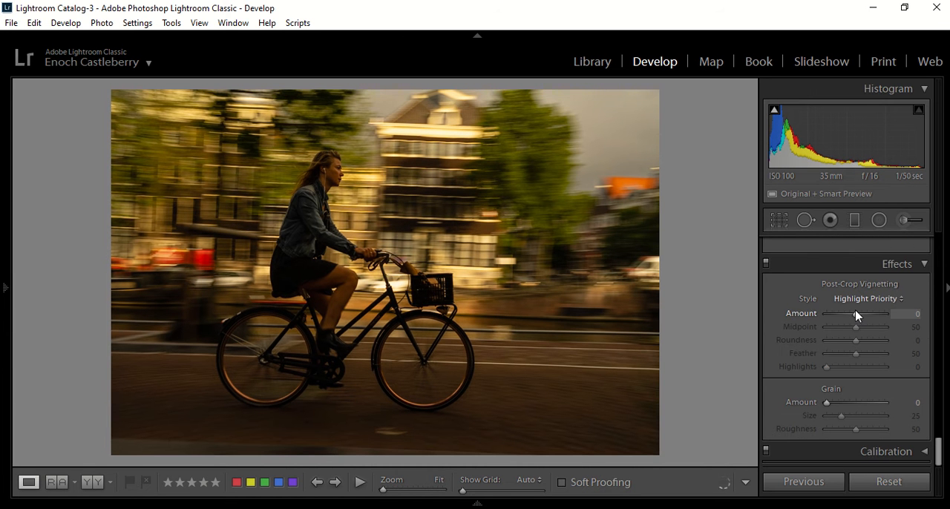
key(Down)
key(Down)
key(Down)
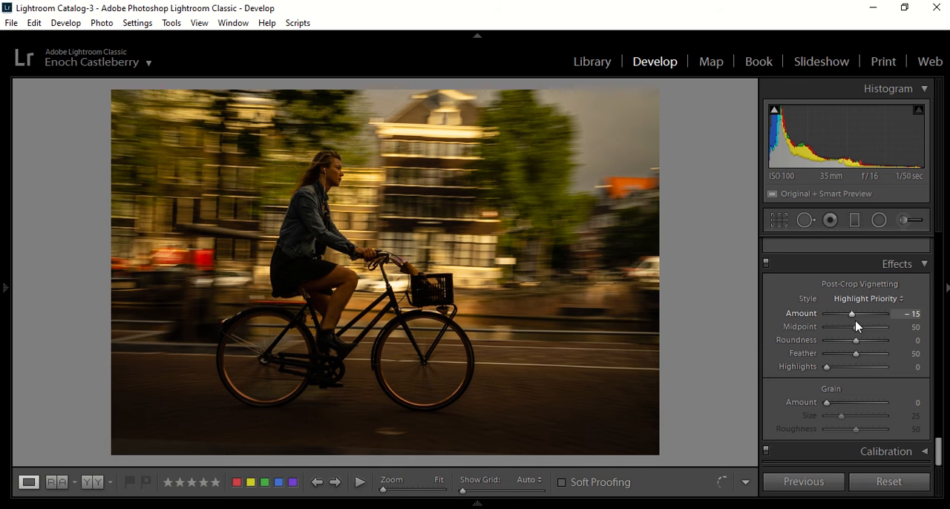
key(Down)
key(Down)
key(Down)
key(Down)
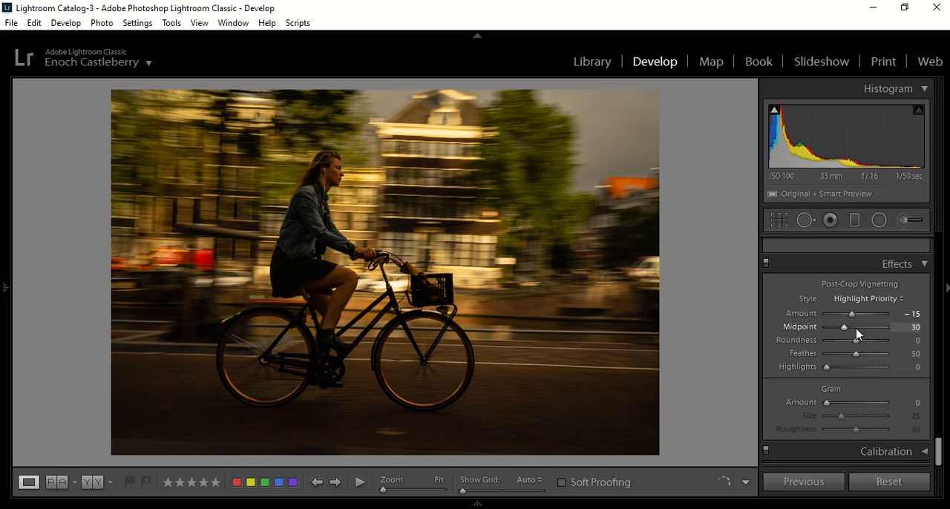
drag(859, 356, 901, 364)
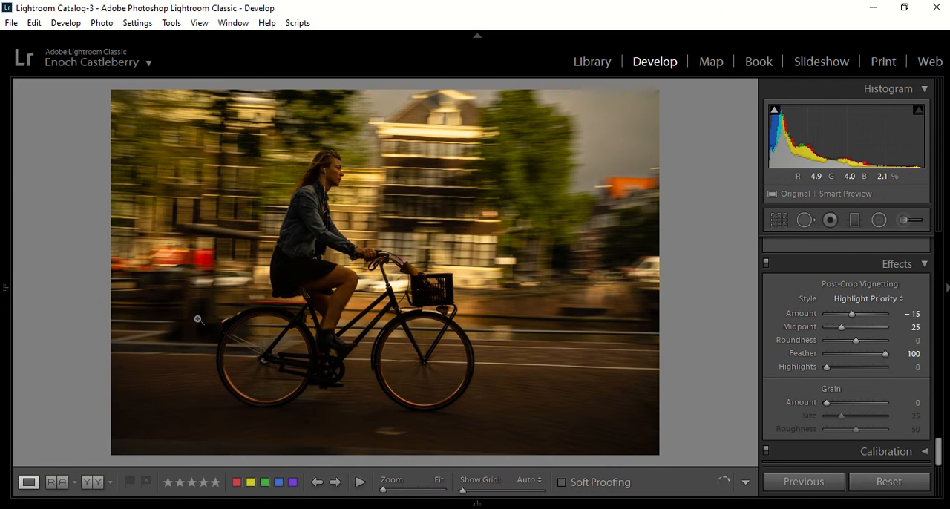
Step: Go back to the beginning of the preset list and collapse the Presets section
mouse_move(2, 327)
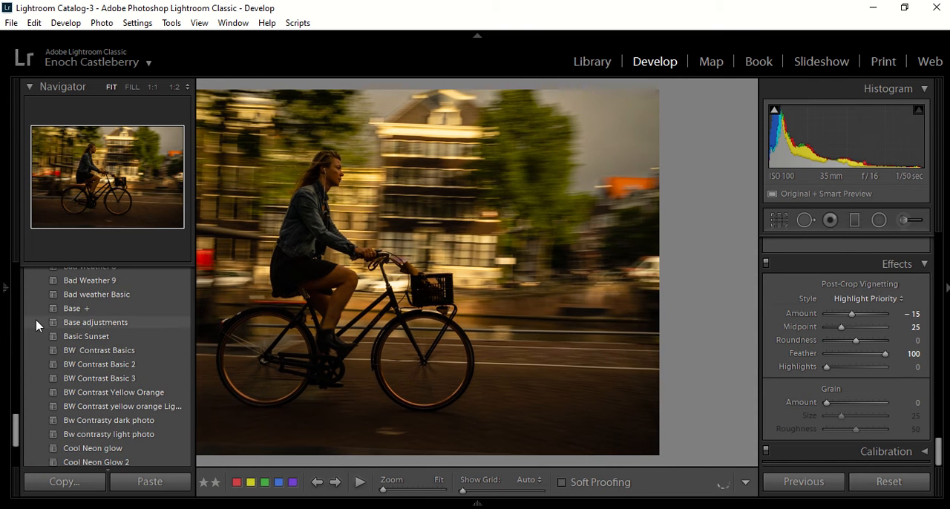
scroll(41, 325, up, 15)
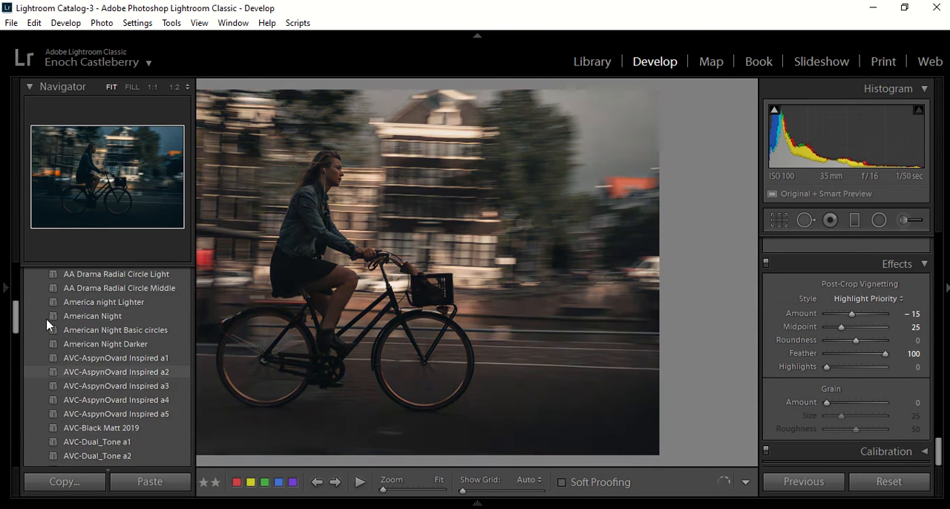
scroll(46, 324, up, 2)
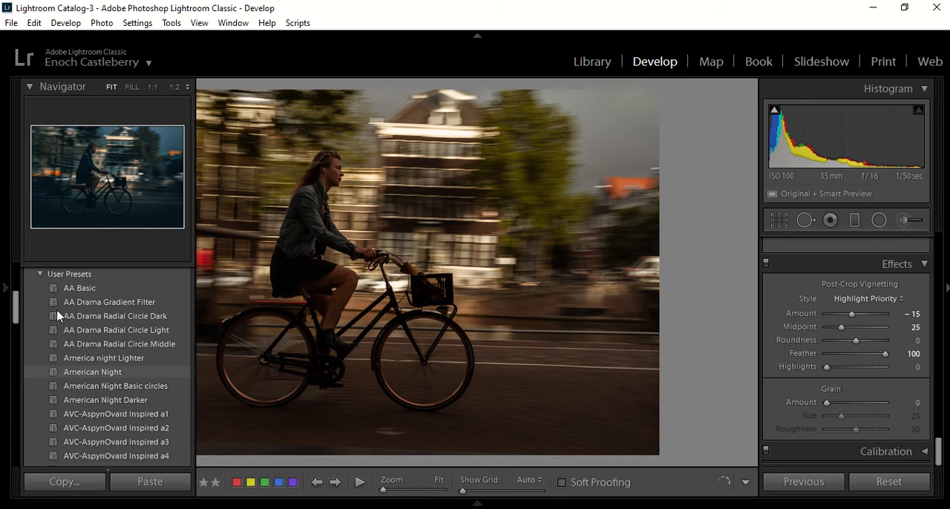
scroll(56, 310, up, 6)
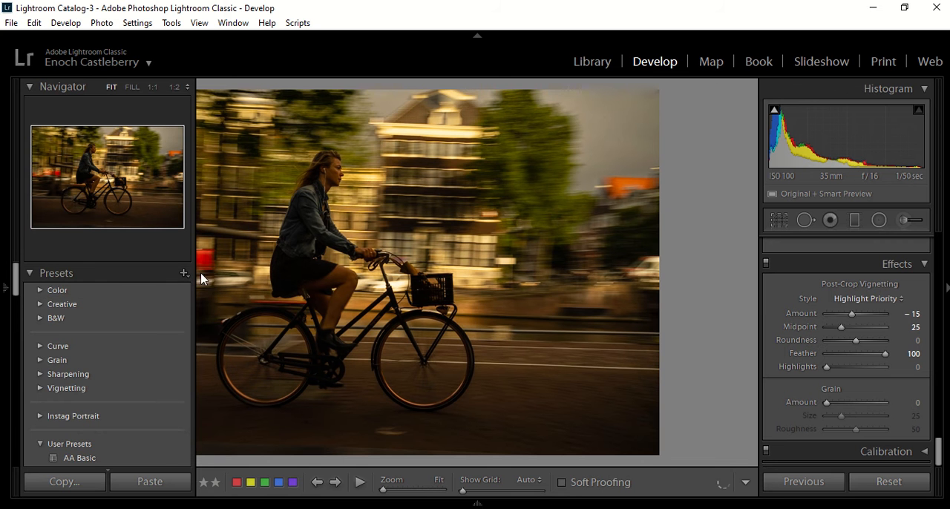
click(57, 275)
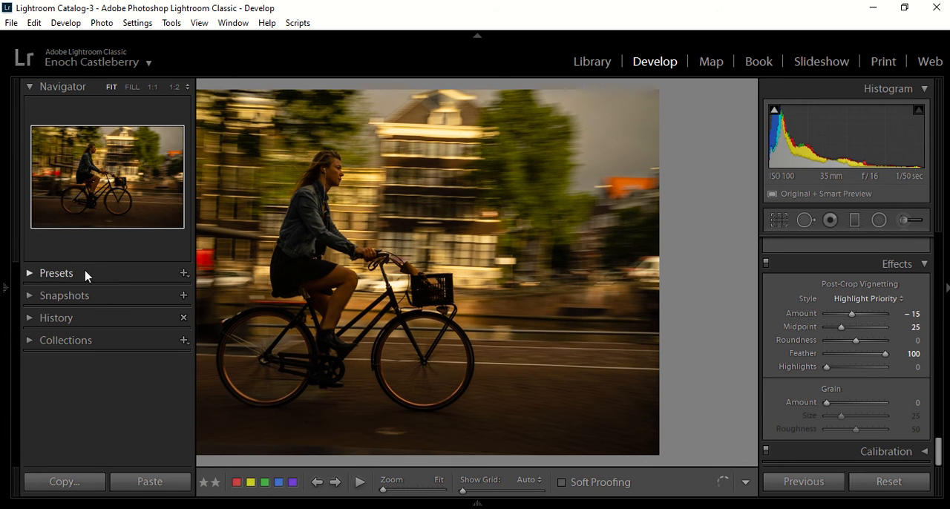
Step: Create a develop preset named "Basic Adjustments" from the current settings in the User Presets group
click(184, 273)
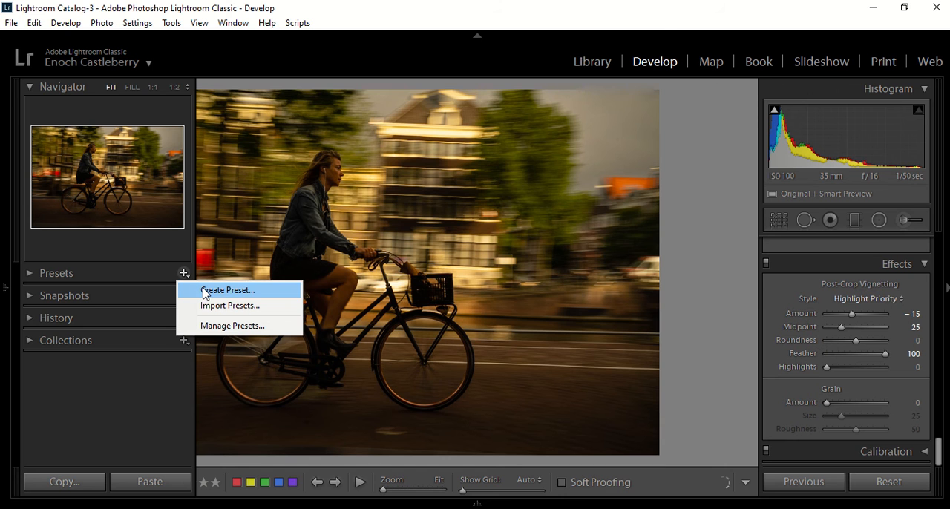
click(206, 291)
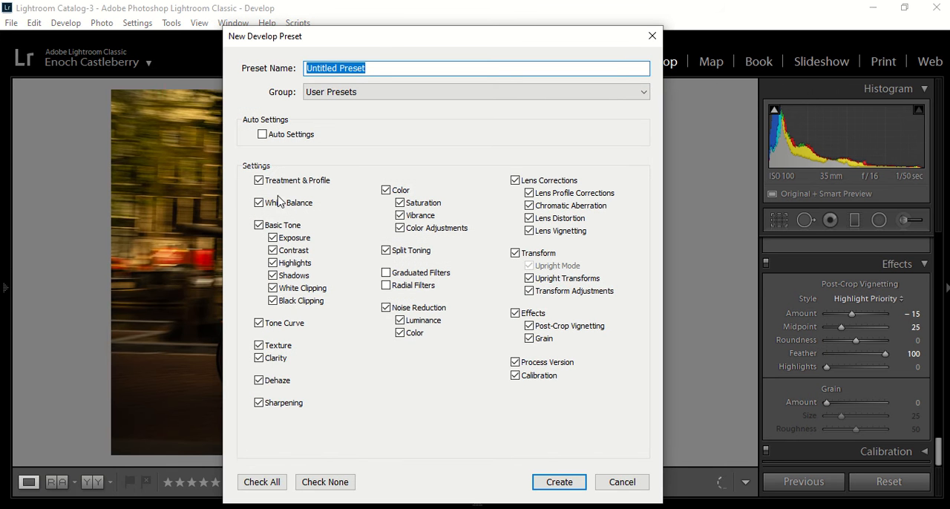
click(333, 66)
double_click(335, 66)
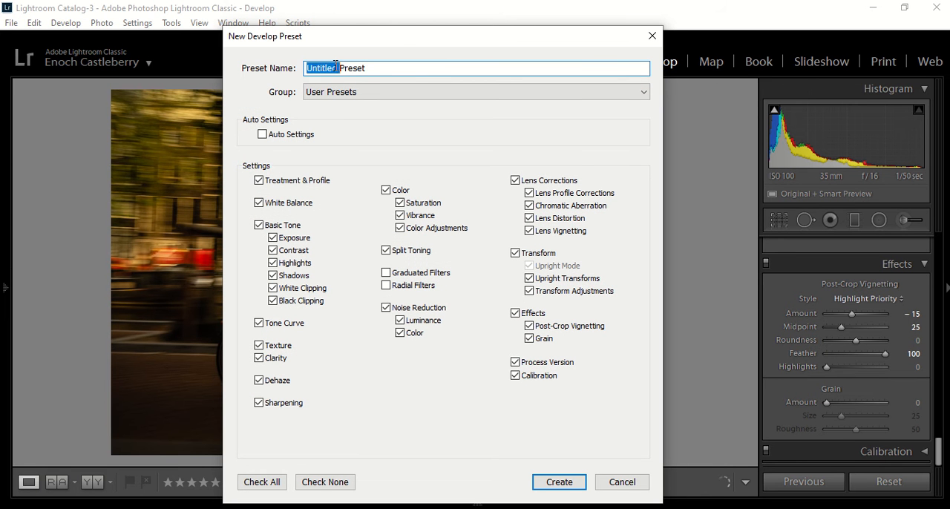
click(335, 66)
drag(385, 66, 301, 74)
text(Basic Adjustments)
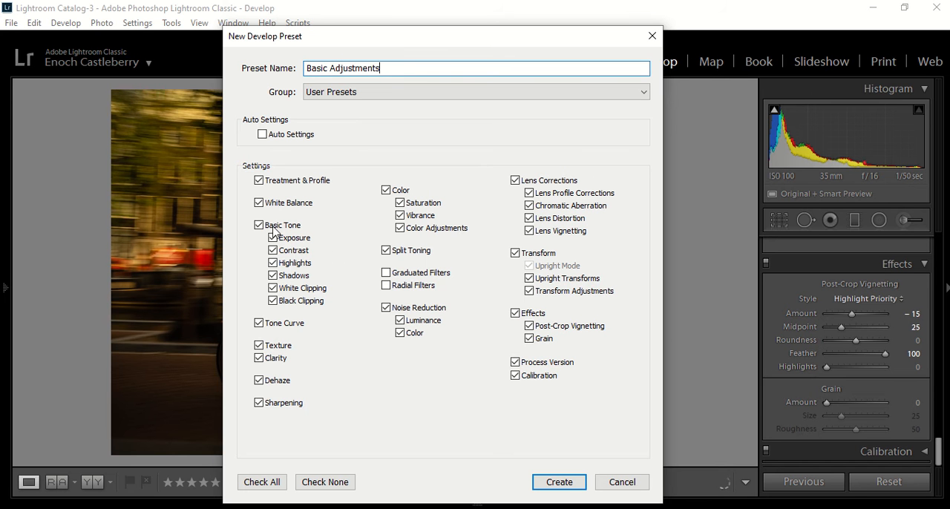
click(562, 490)
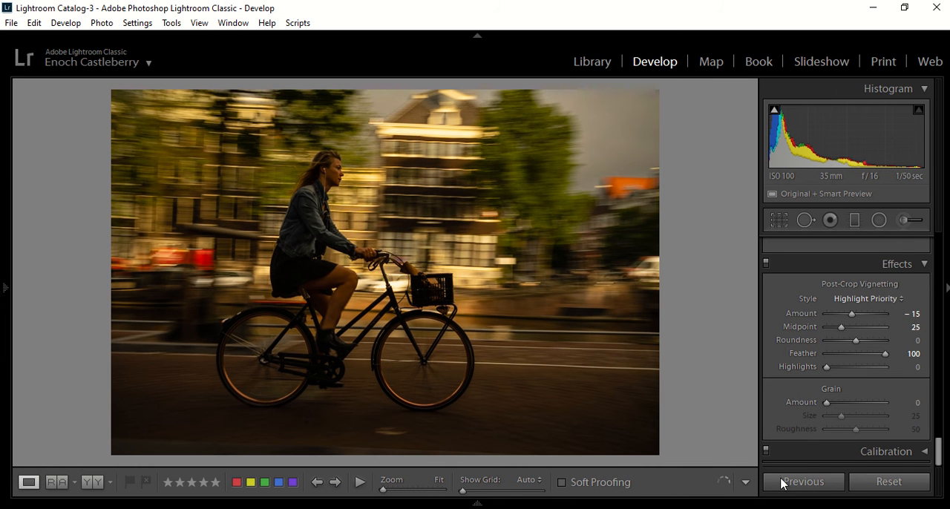
Step: Reset the cyclist photo's develop settings and apply the "Base adjustments" preset from User Presets
click(889, 482)
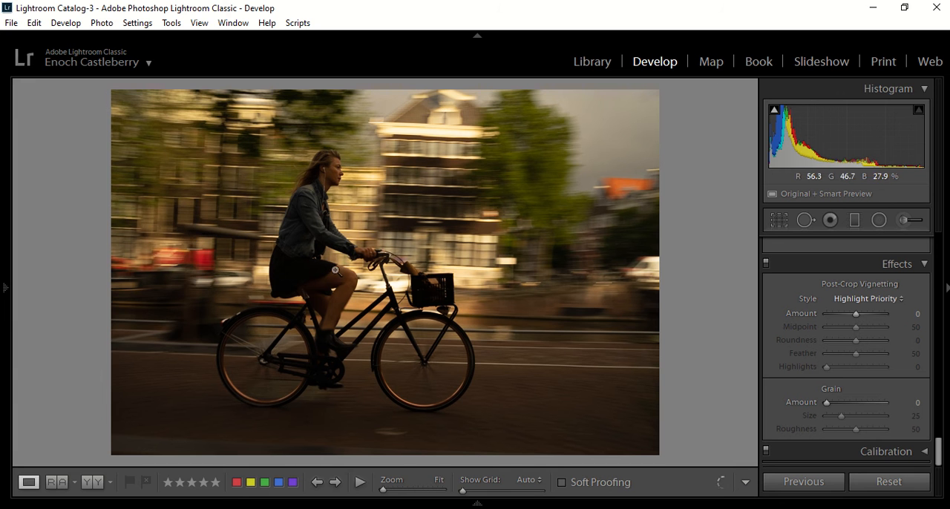
mouse_move(1, 343)
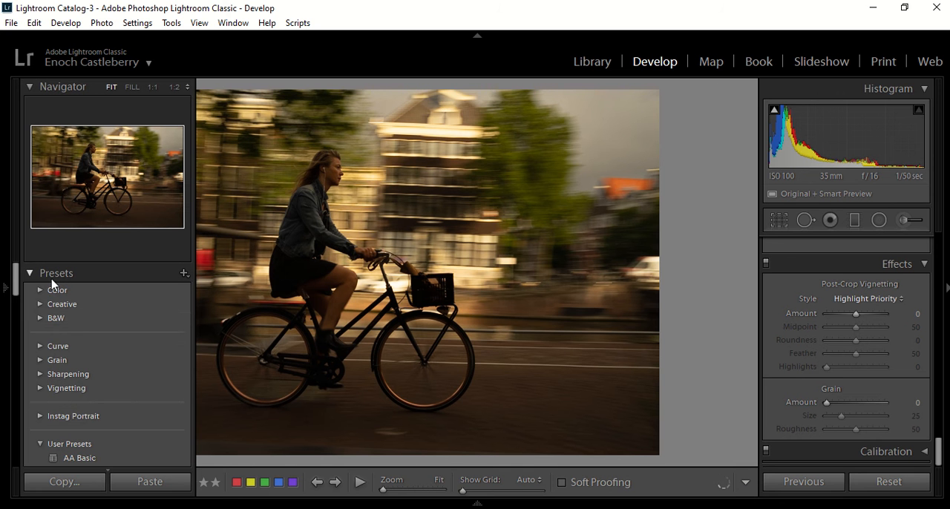
scroll(75, 378, down, 10)
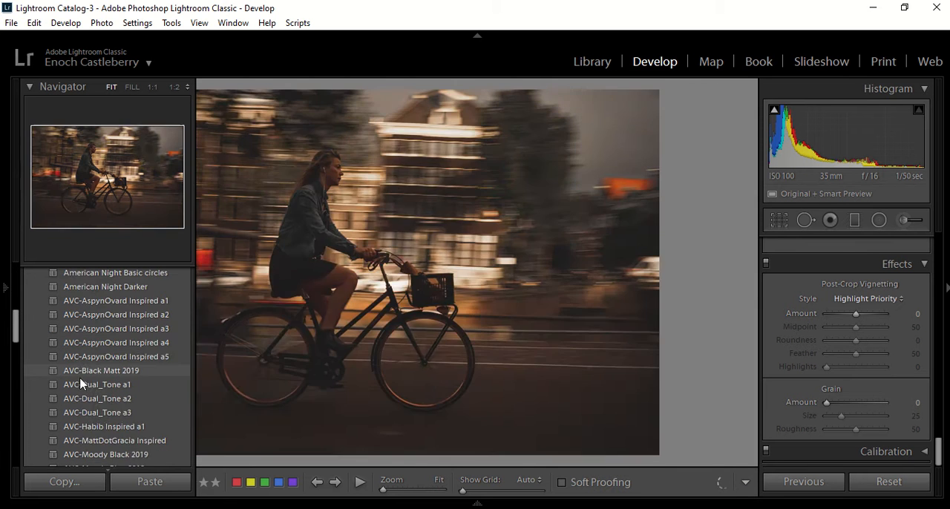
scroll(81, 391, down, 10)
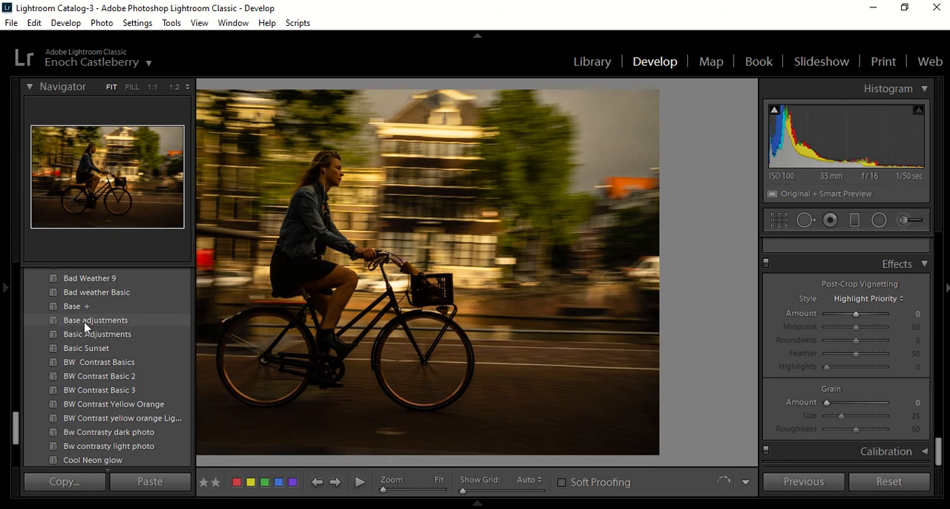
click(87, 324)
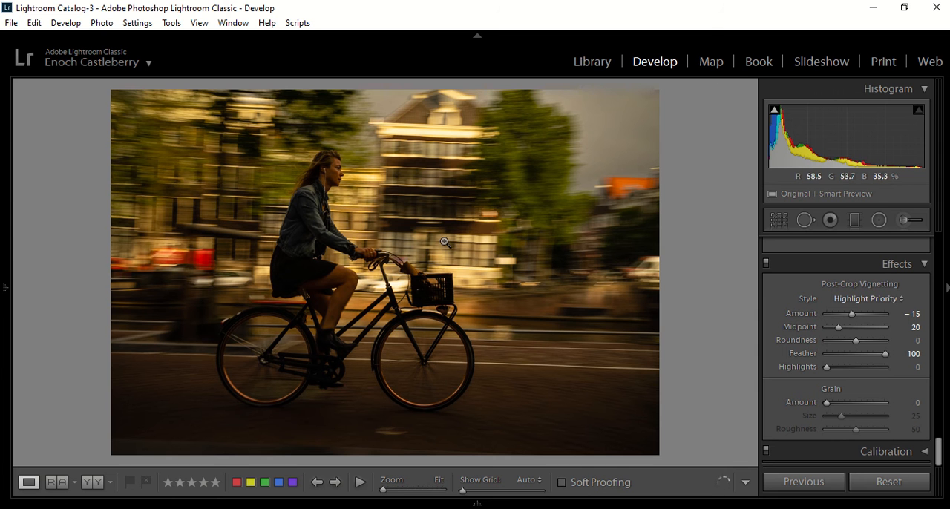
Step: Start a photo import from the Library and choose the "Base adjustments" user preset as the develop settings applied during import
click(596, 67)
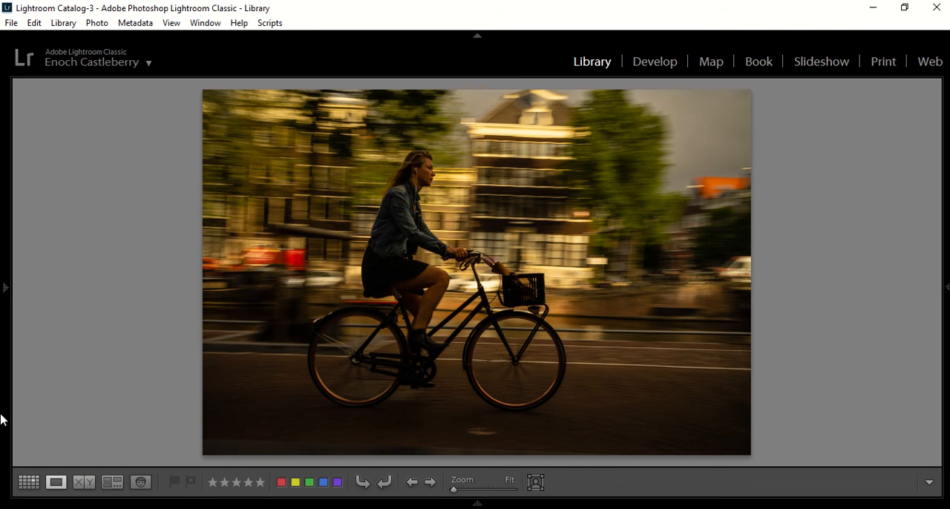
mouse_move(1, 420)
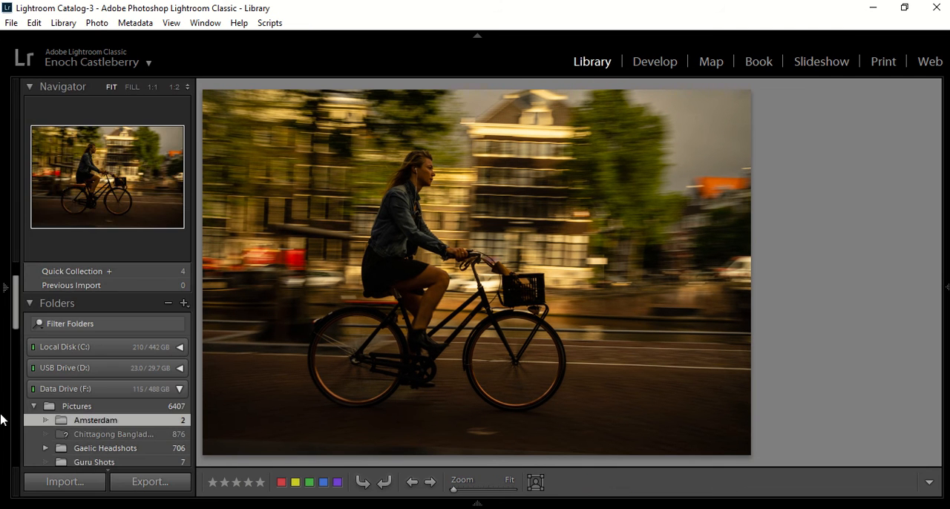
click(72, 488)
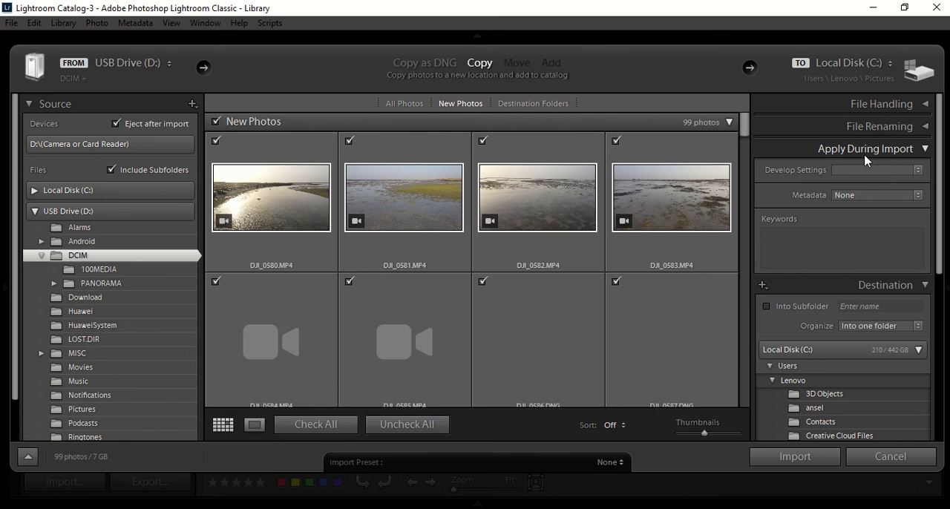
click(918, 173)
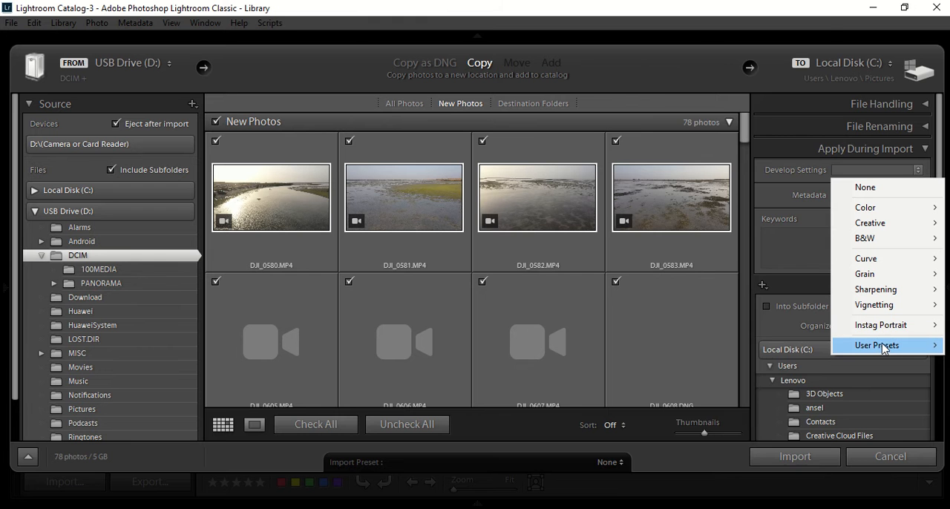
mouse_move(884, 349)
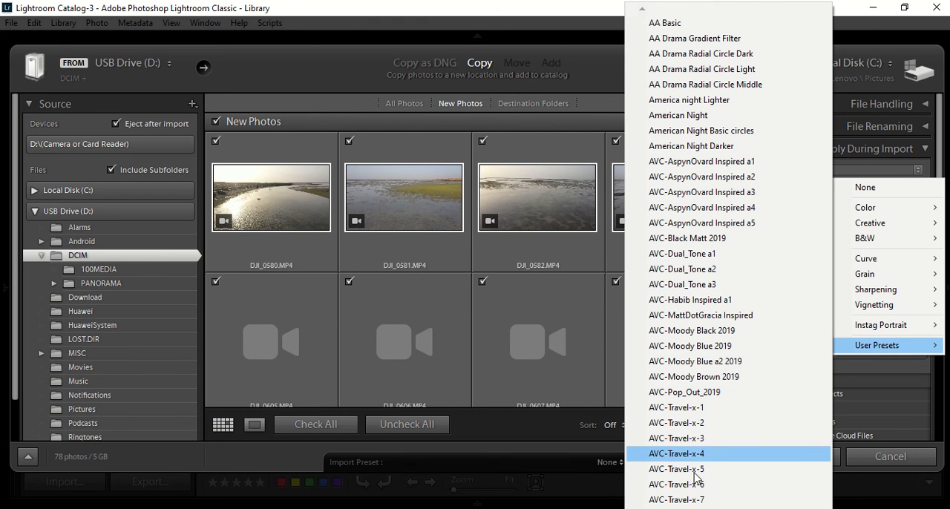
mouse_move(728, 508)
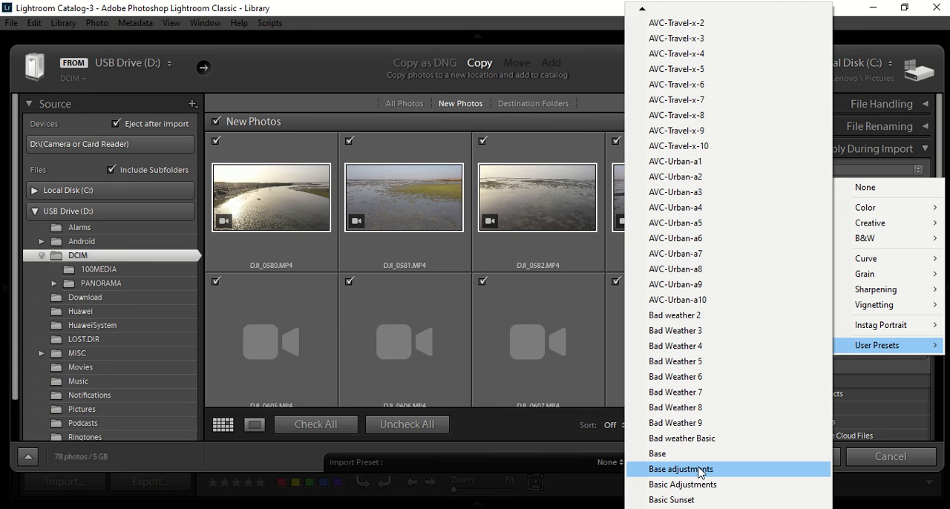
click(702, 470)
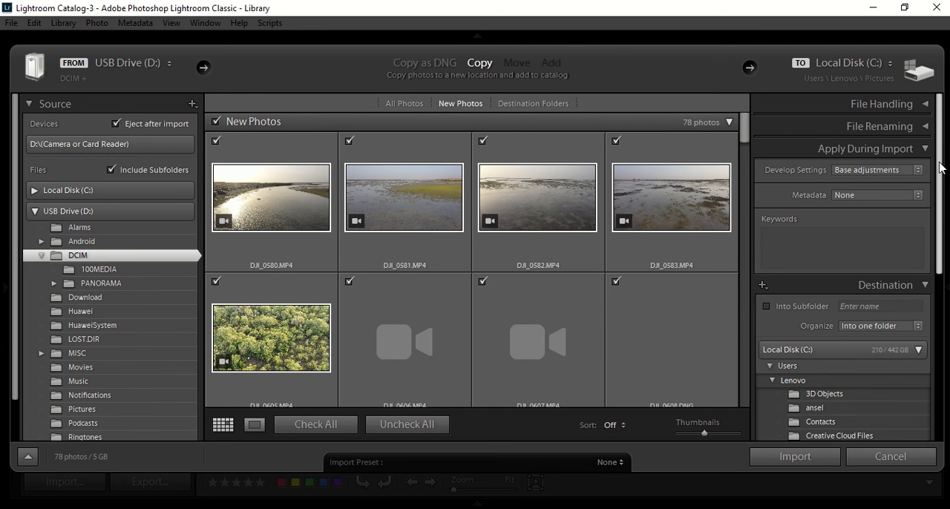
Step: Enable importing into a subfolder and look through the destination folders on Local Disk (C:) and USB Drive (D:)
scroll(863, 161, down, 4)
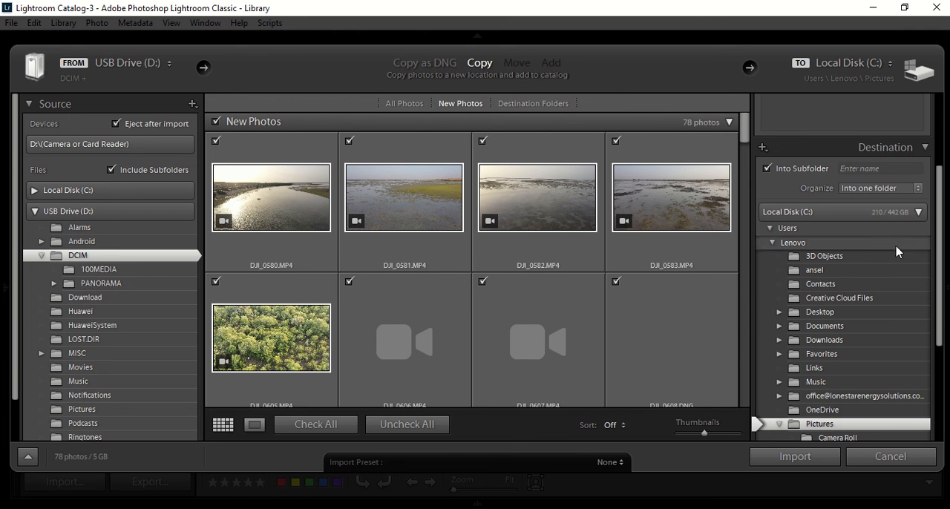
drag(938, 254, 945, 325)
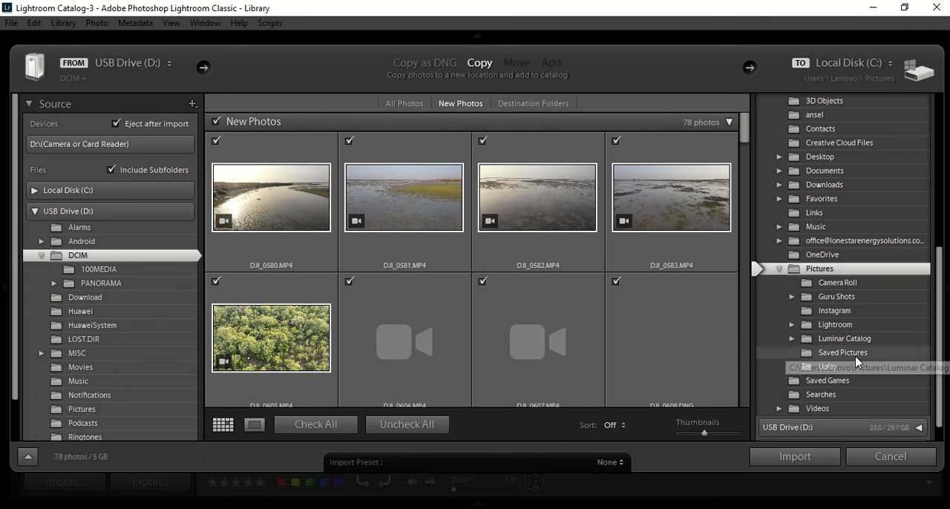
scroll(815, 196, up, 1)
scroll(815, 196, up, 3)
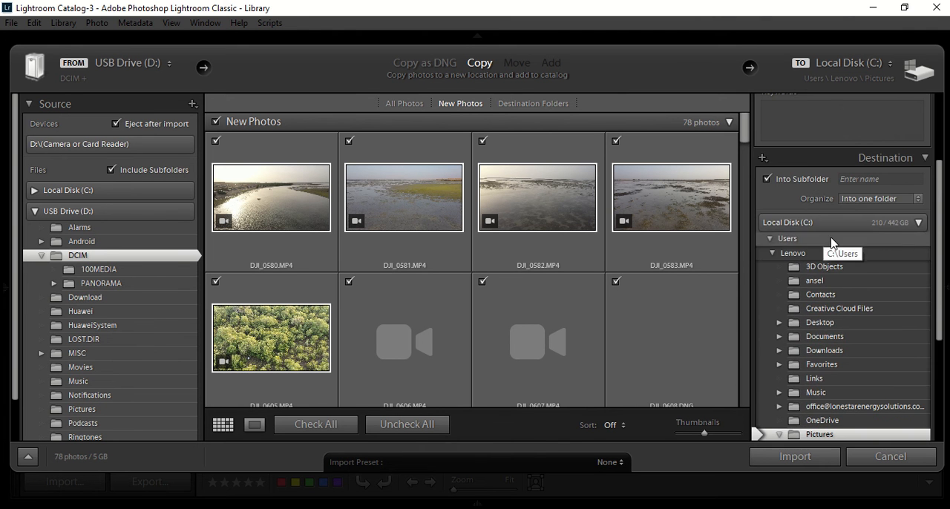
click(918, 221)
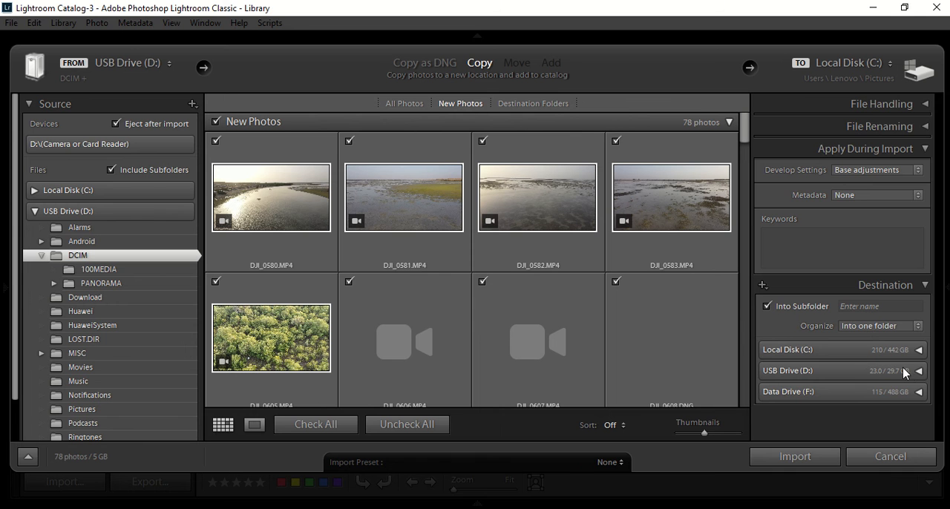
click(921, 371)
scroll(820, 405, down, 3)
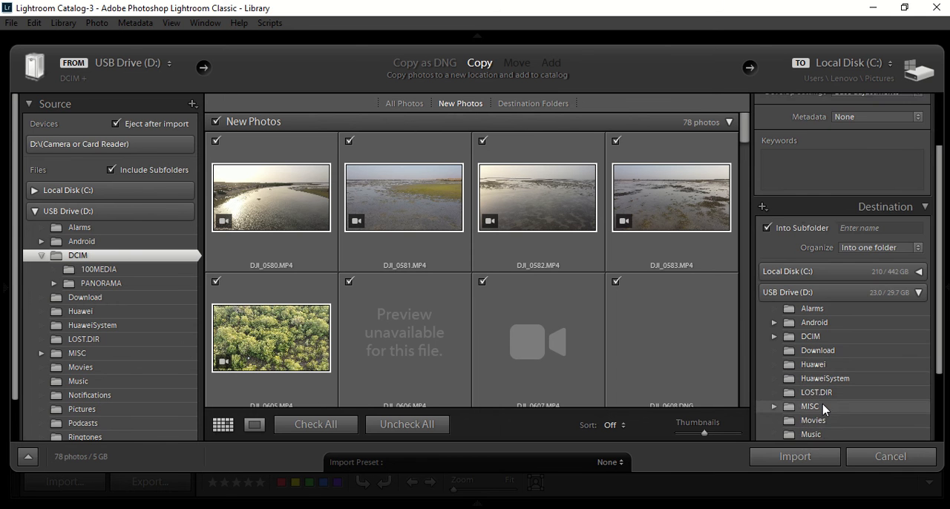
scroll(820, 412, down, 1)
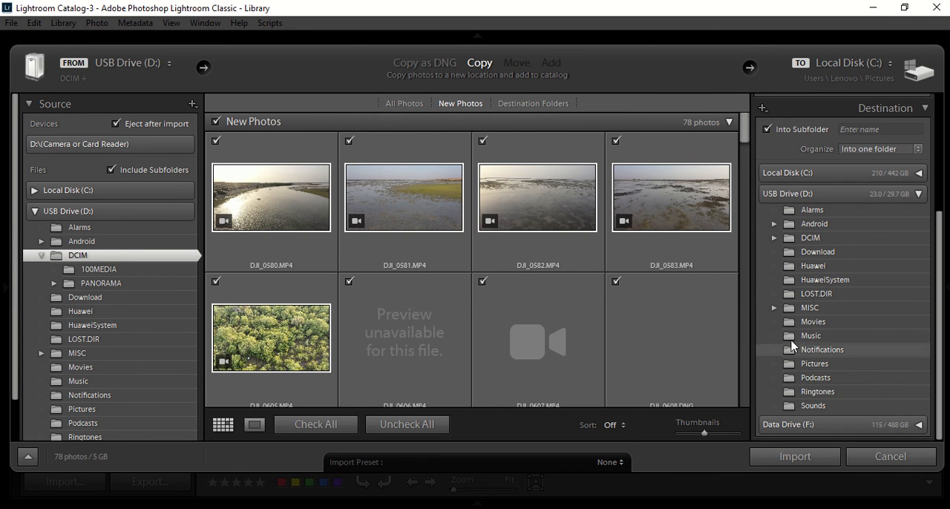
click(919, 194)
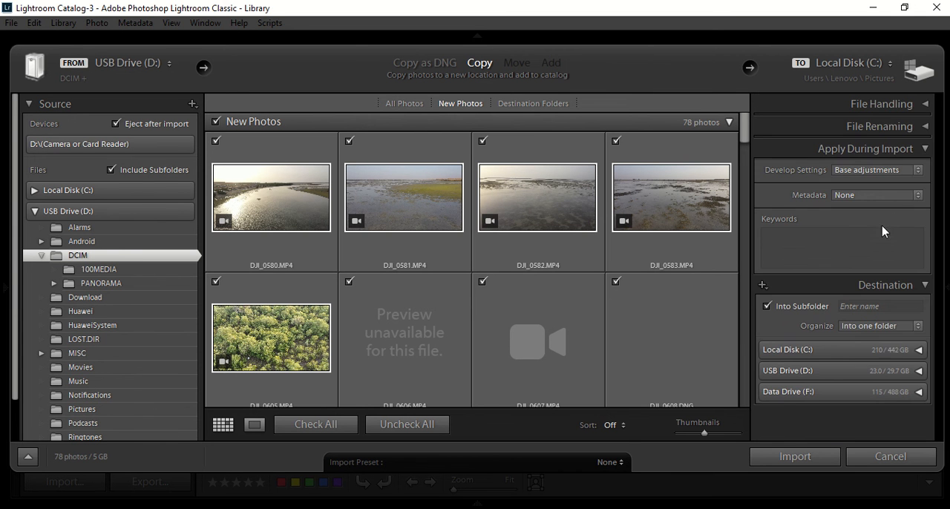
Step: Expand the Pictures folder on destination Data Drive (F:) and name the import subfolder "Snowy"
click(887, 393)
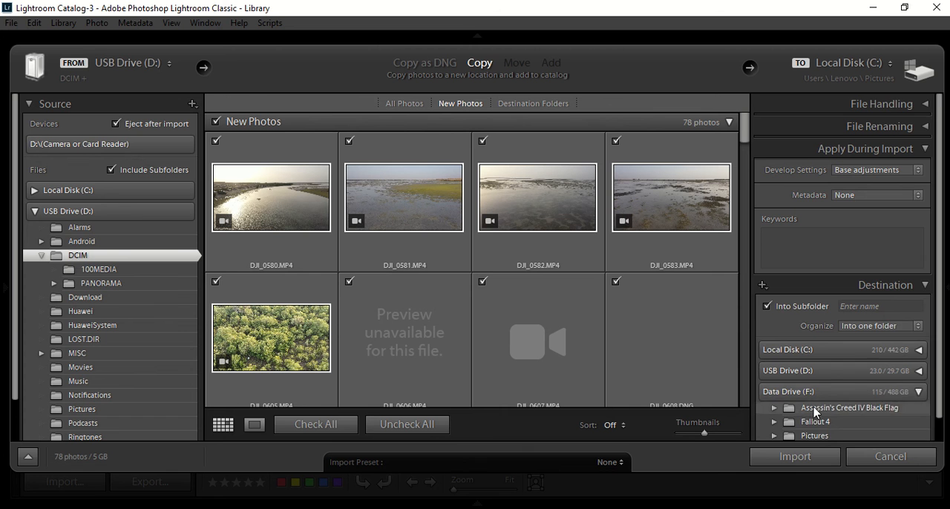
click(774, 420)
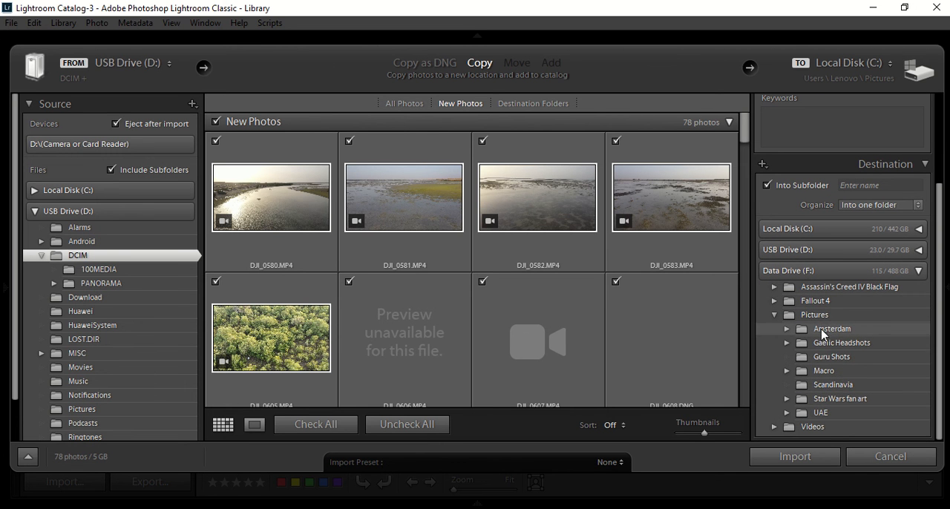
click(865, 185)
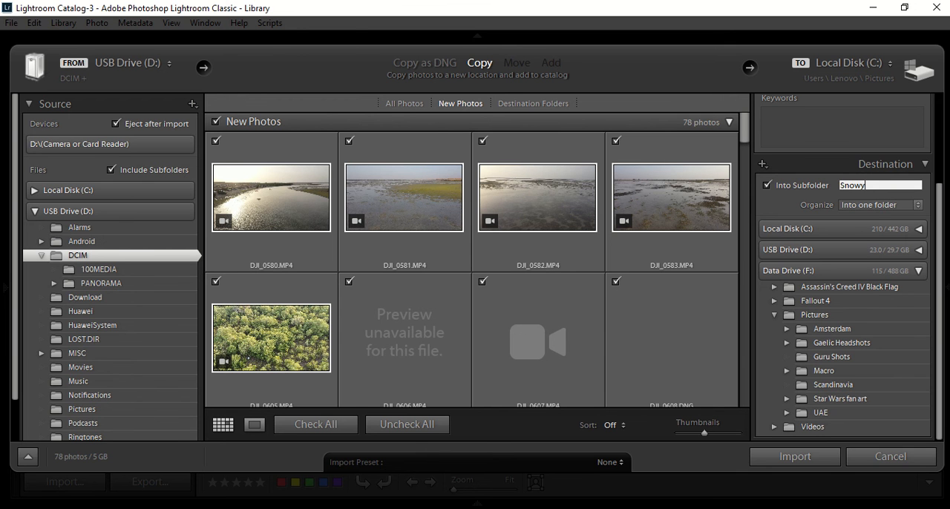
Step: Choose the Scandinavia folder in Pictures on Data Drive (F:) as the import source
click(55, 216)
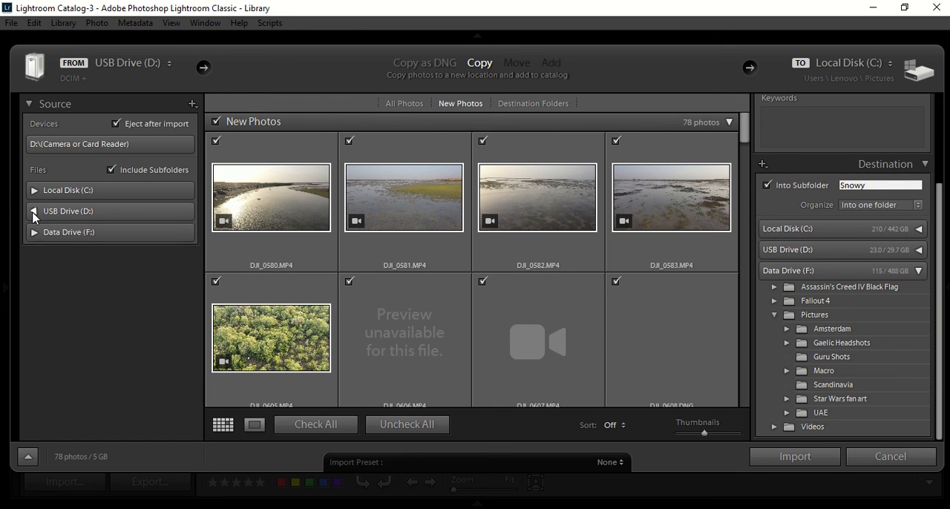
click(35, 232)
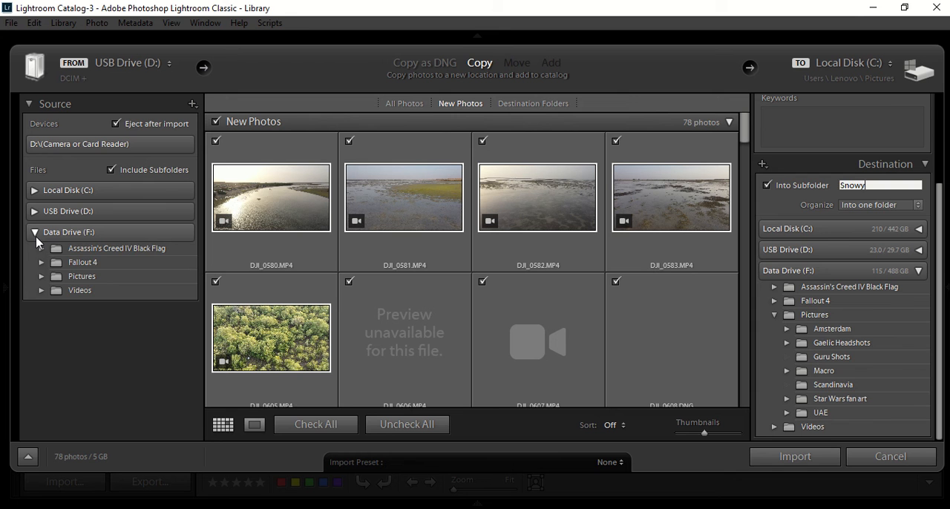
click(41, 277)
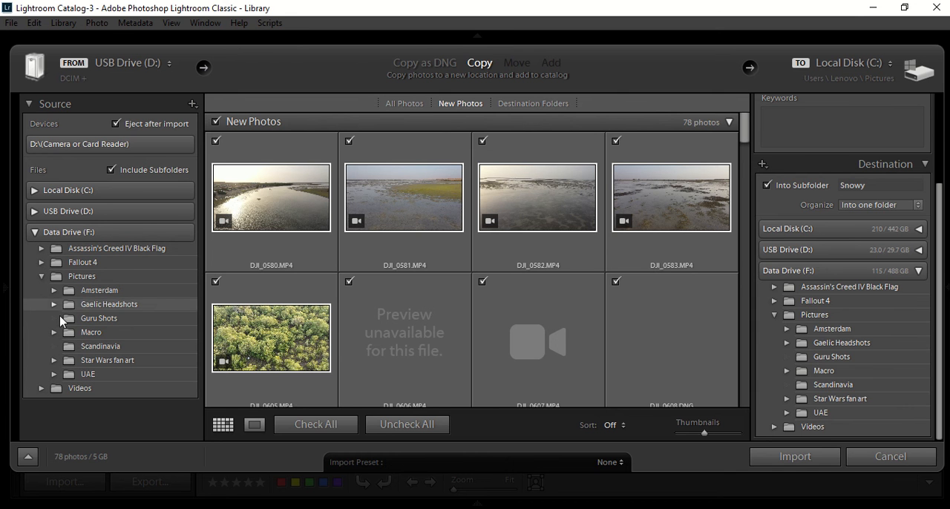
click(96, 346)
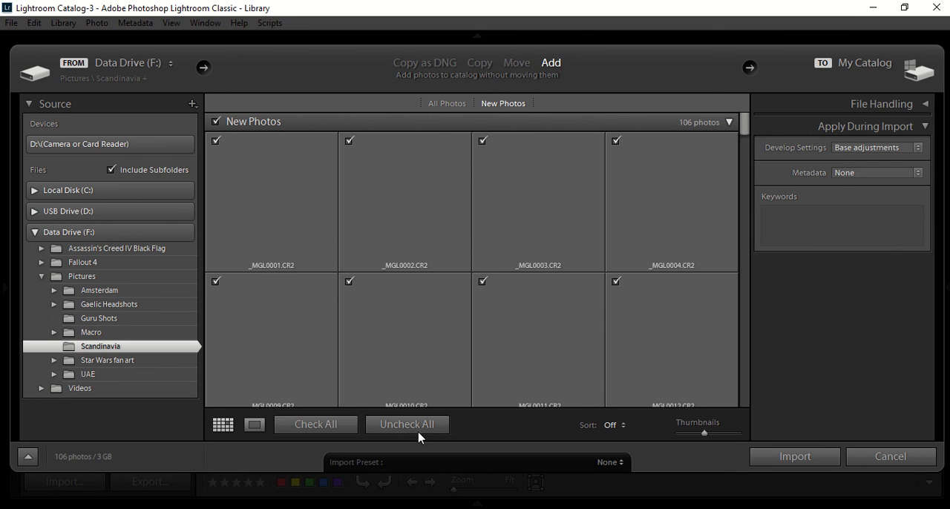
Step: Uncheck all photos, include only _MGL0010.CR2, and import it with the chosen develop preset
click(417, 435)
click(380, 333)
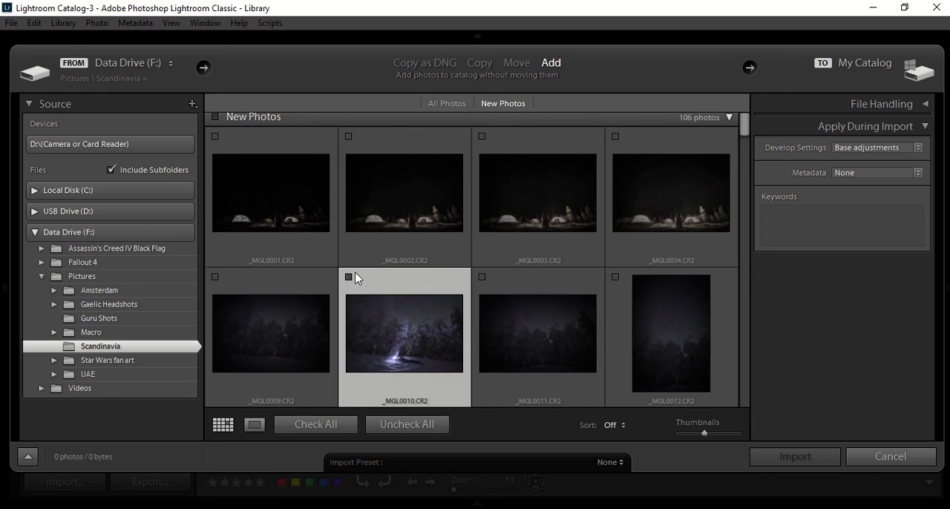
click(349, 277)
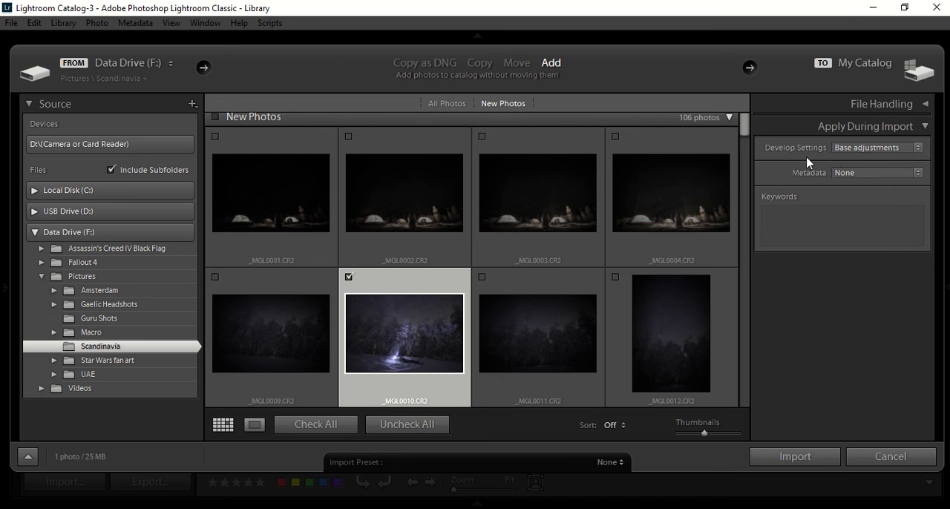
click(808, 457)
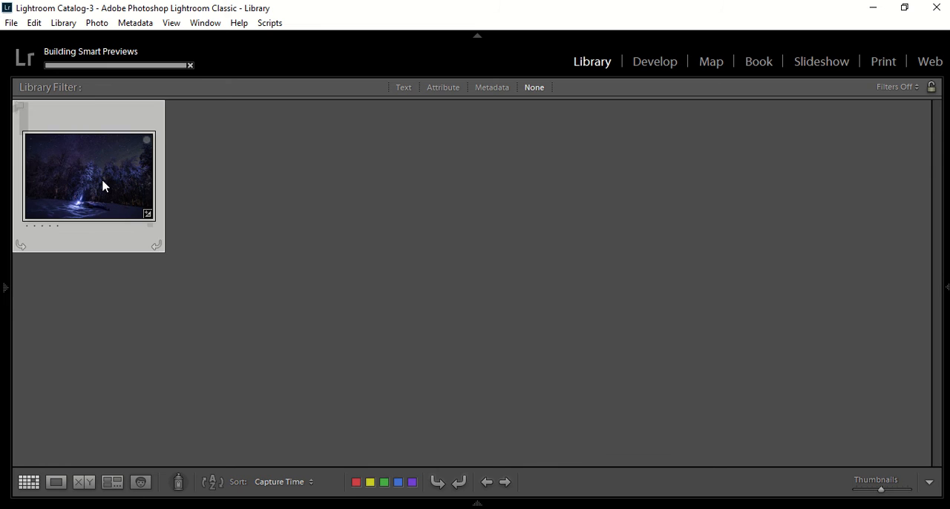
Step: Open the imported snowy night photo in Develop and examine its lens correction, tone and presence settings
double_click(103, 186)
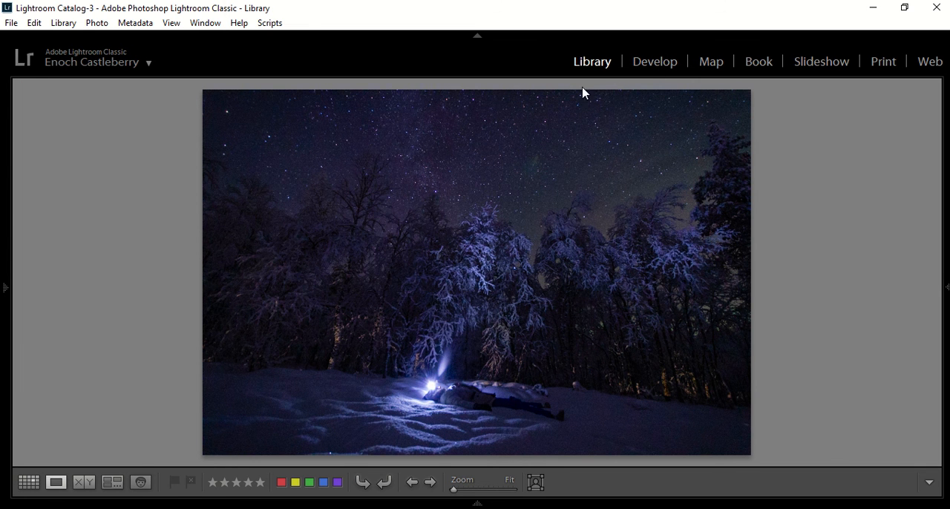
click(647, 65)
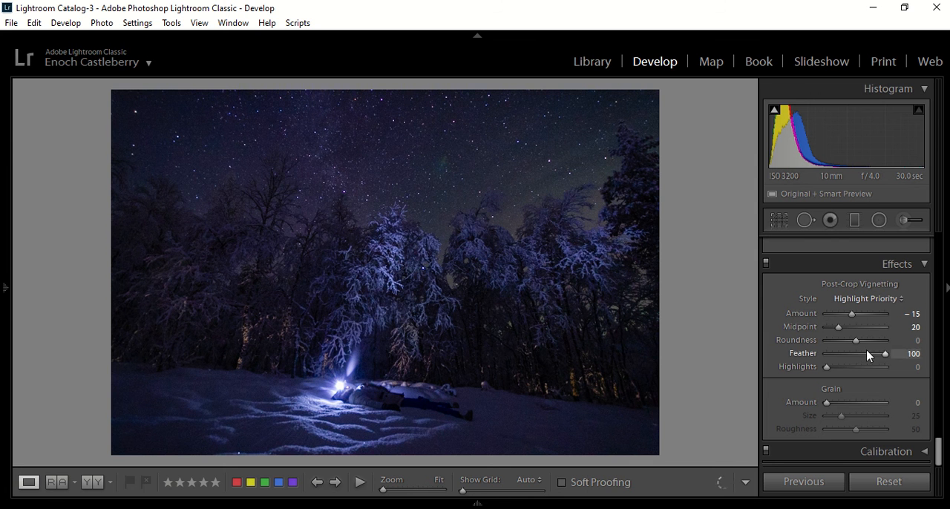
scroll(864, 371, up, 5)
scroll(865, 371, up, 3)
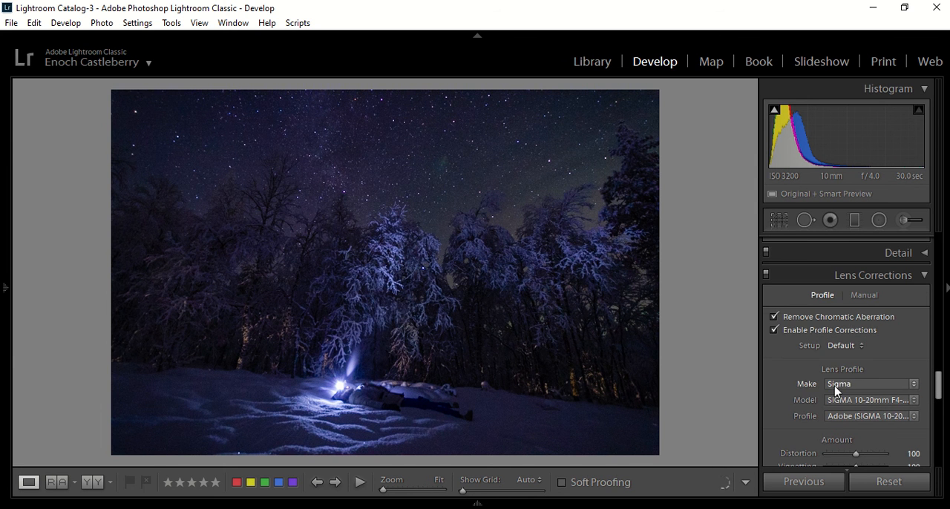
scroll(835, 386, up, 10)
scroll(852, 375, up, 6)
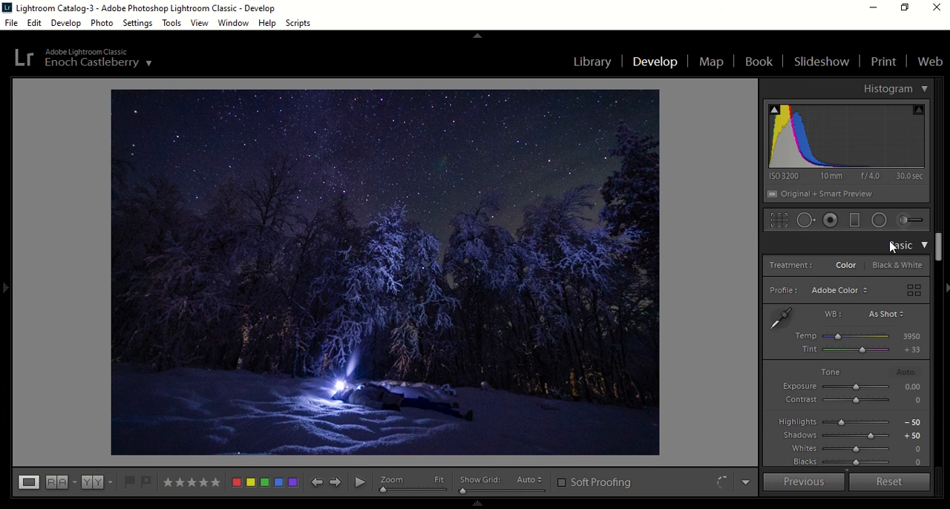
scroll(842, 314, down, 2)
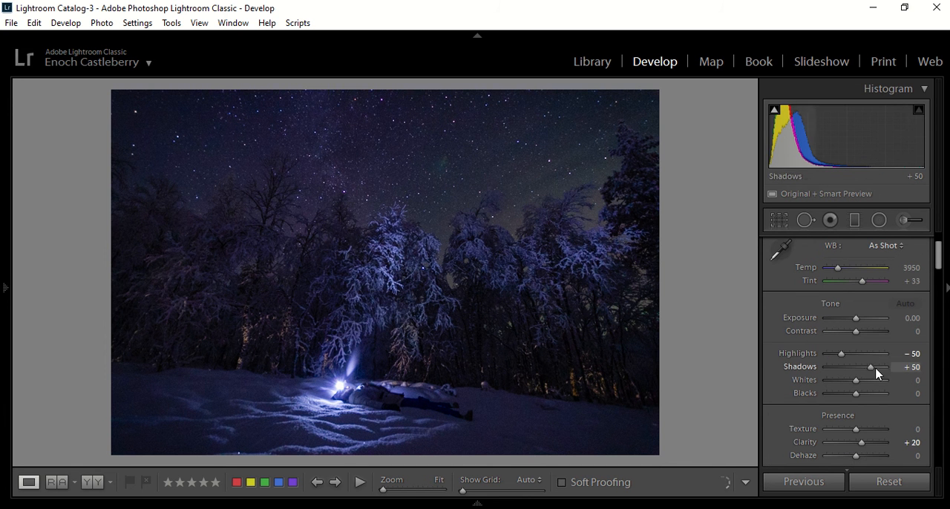
scroll(861, 416, down, 2)
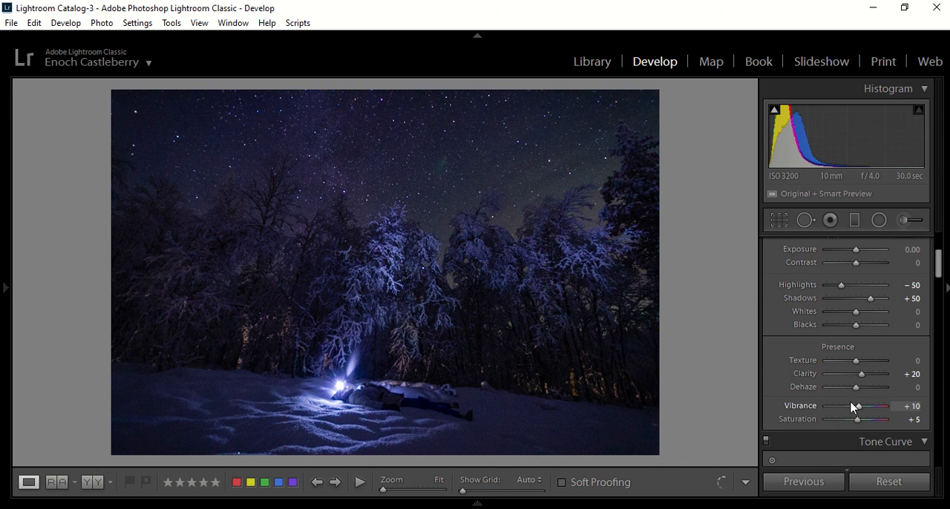
Step: Set the night photo's Exposure to +1.00 and Whites to -15
scroll(824, 386, up, 2)
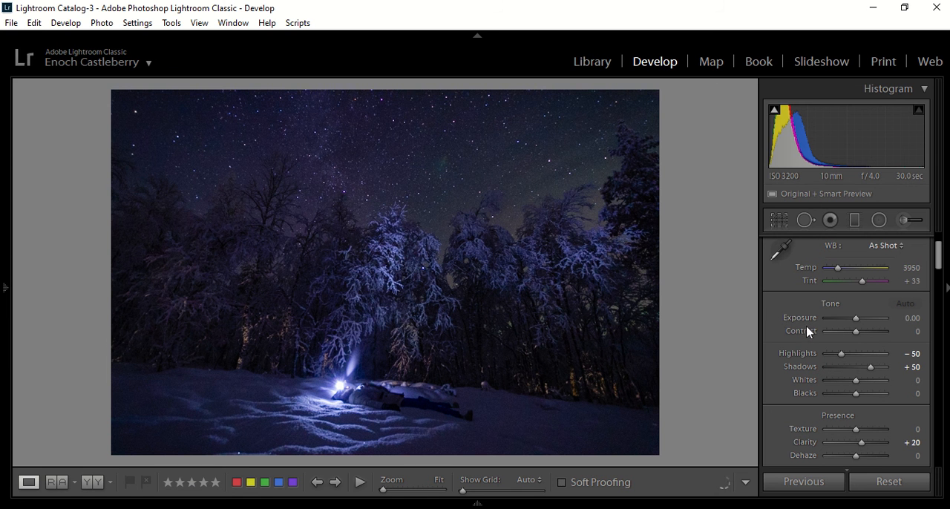
key(shift)
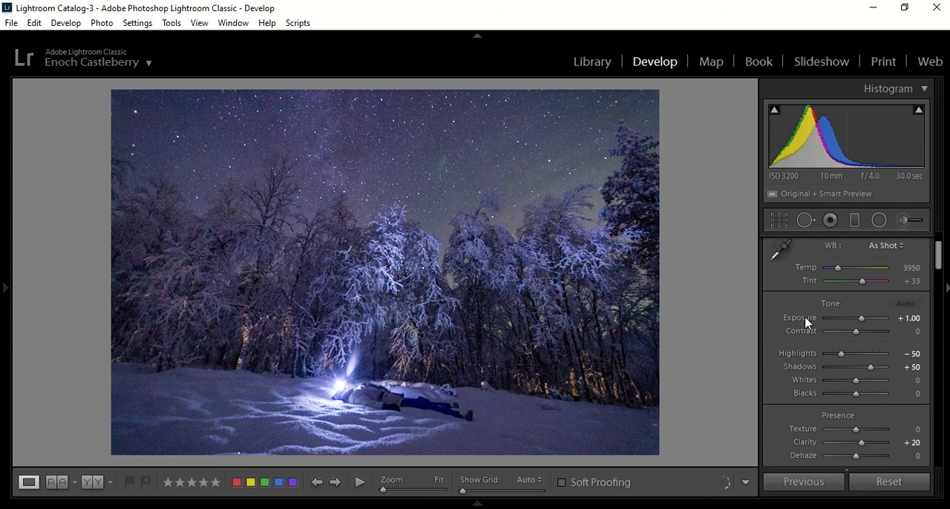
key(Down)
key(Down)
key(Down)
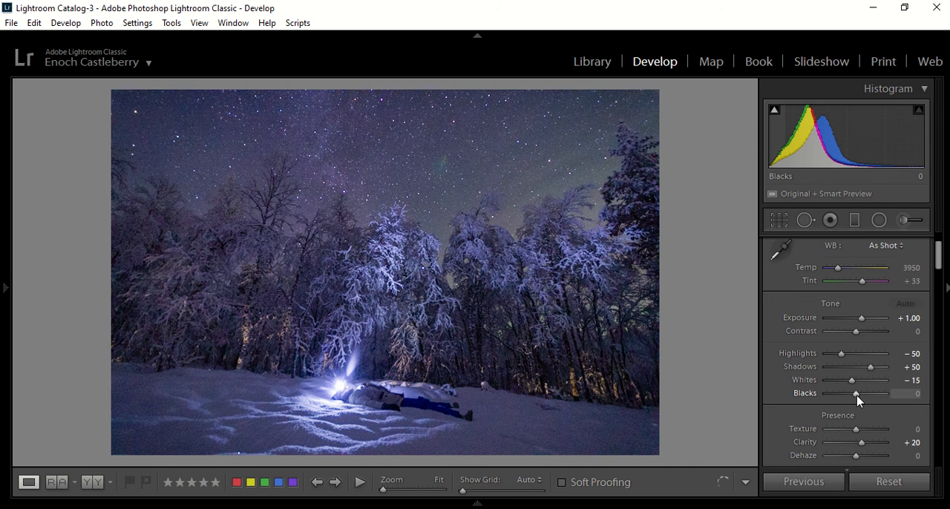
Step: Raise the Blacks of the night photo to +20
key(Up)
key(Up)
key(Up)
key(Up)
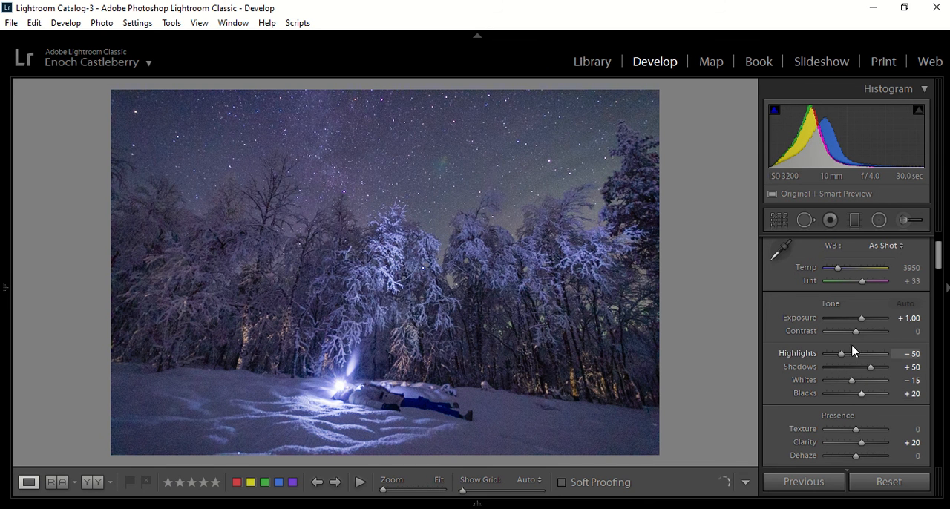
scroll(852, 341, up, 1)
scroll(853, 356, down, 5)
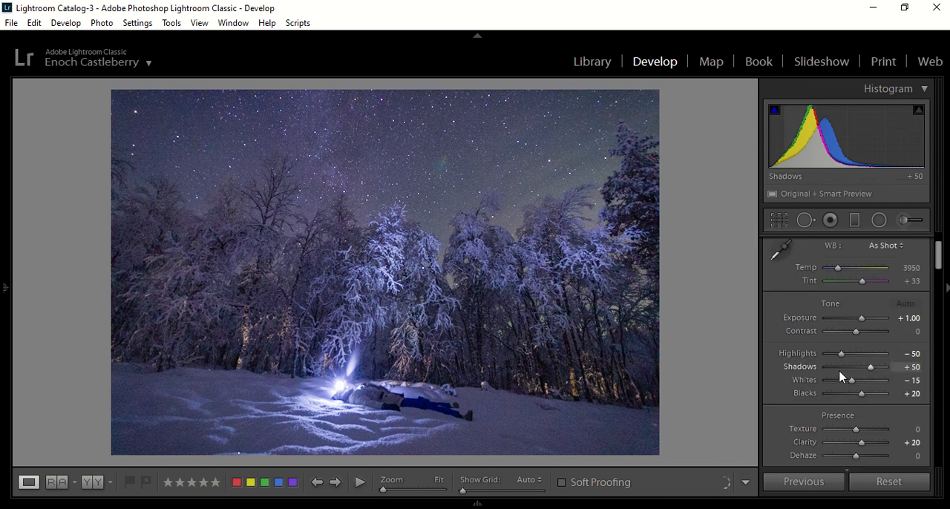